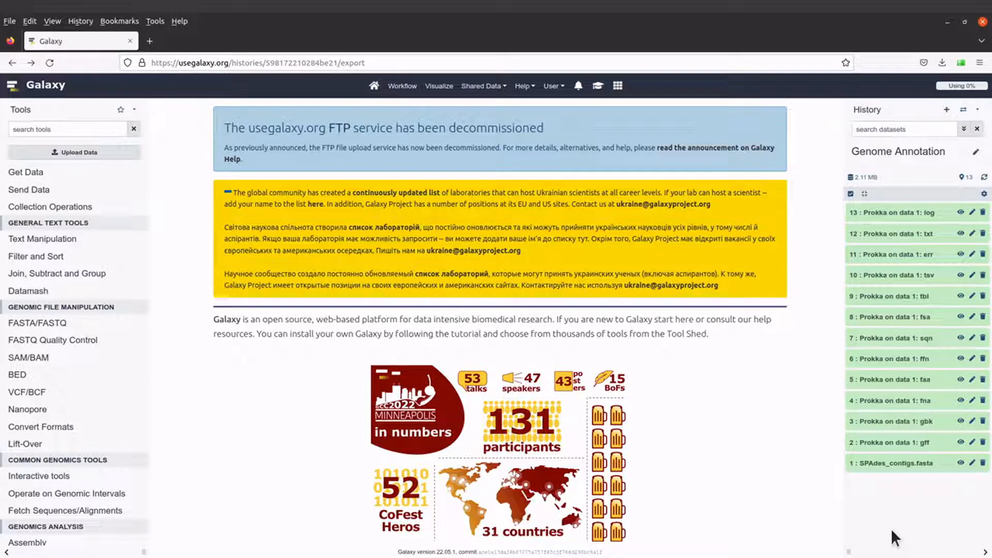
Save dataset 3 'Prokka on data 1: gbk' into PROKKA_OUTPUT as Galaxy3-[Prokka_on_data_1__gbk].genbank.
click(902, 423)
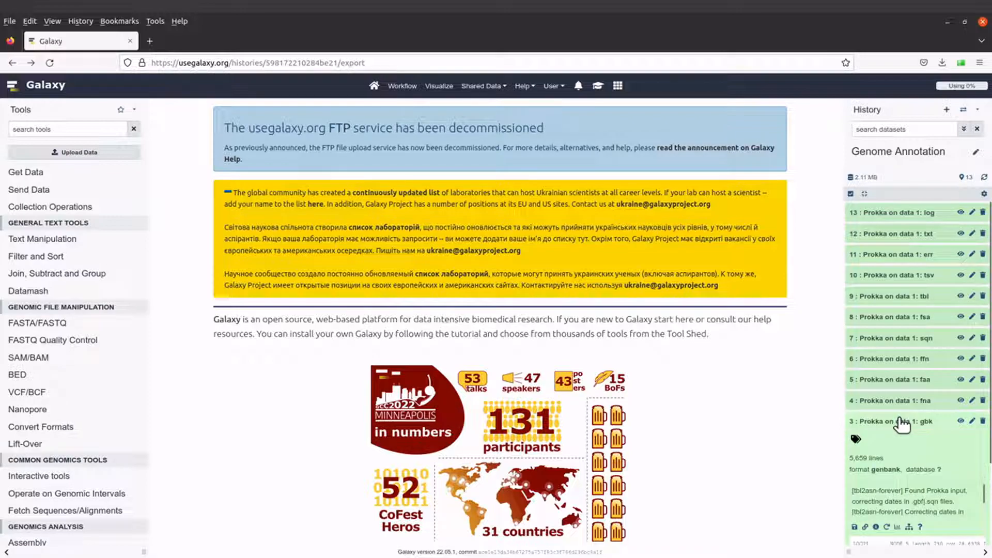
scroll(899, 409, down, 2)
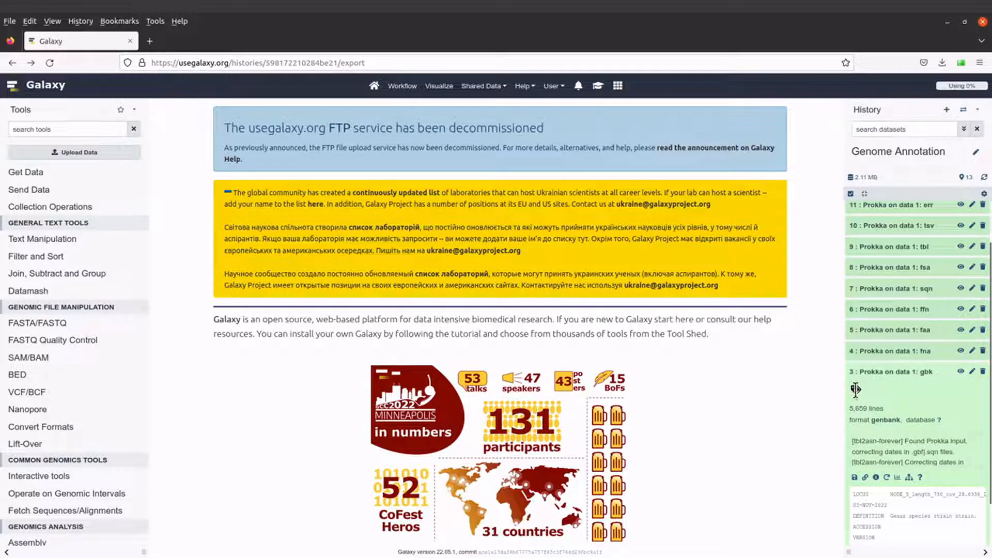
click(855, 478)
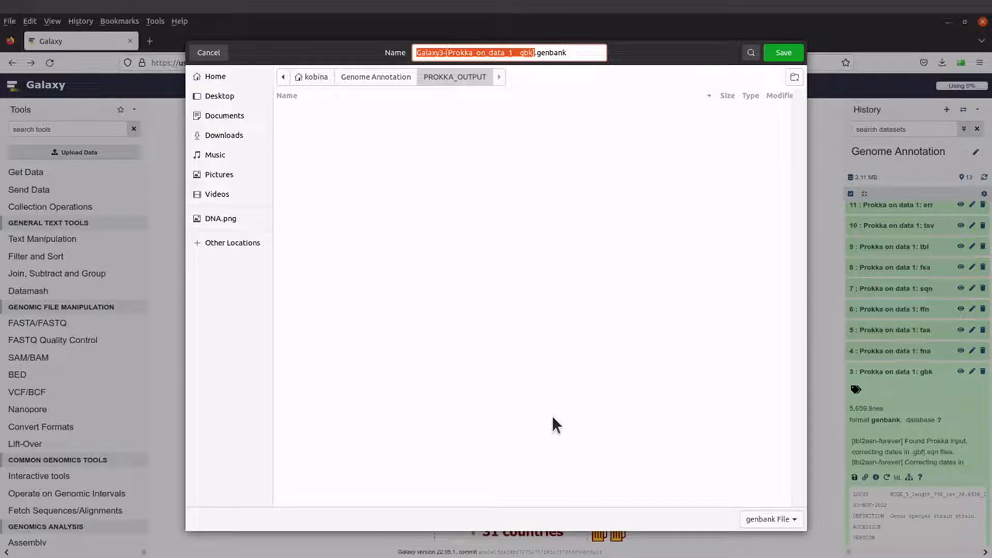
click(784, 53)
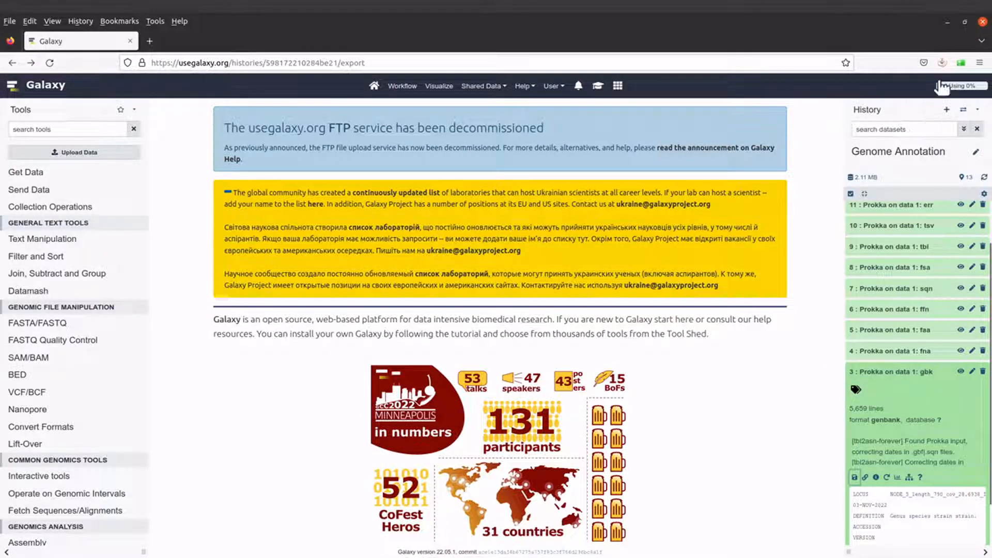
click(942, 62)
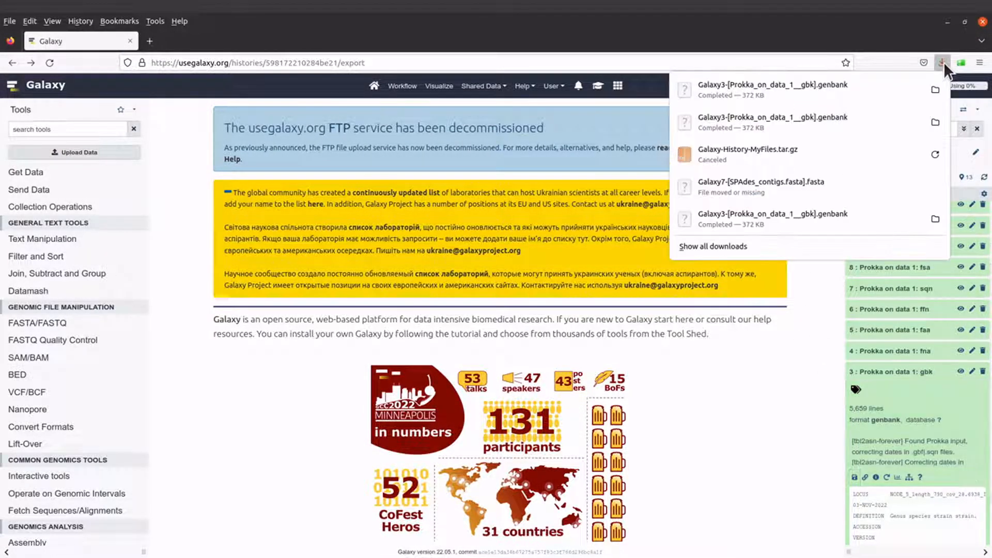
click(935, 90)
click(526, 50)
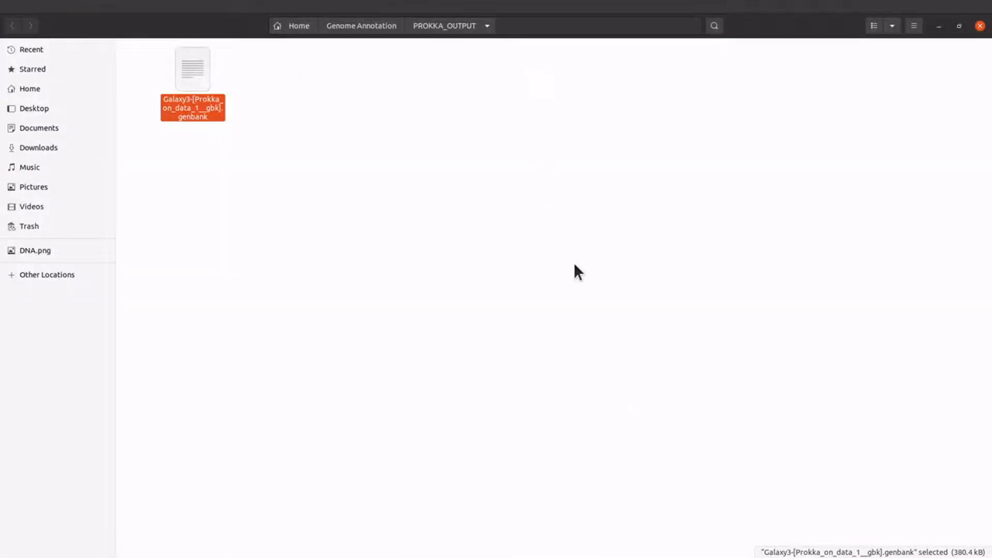
click(606, 468)
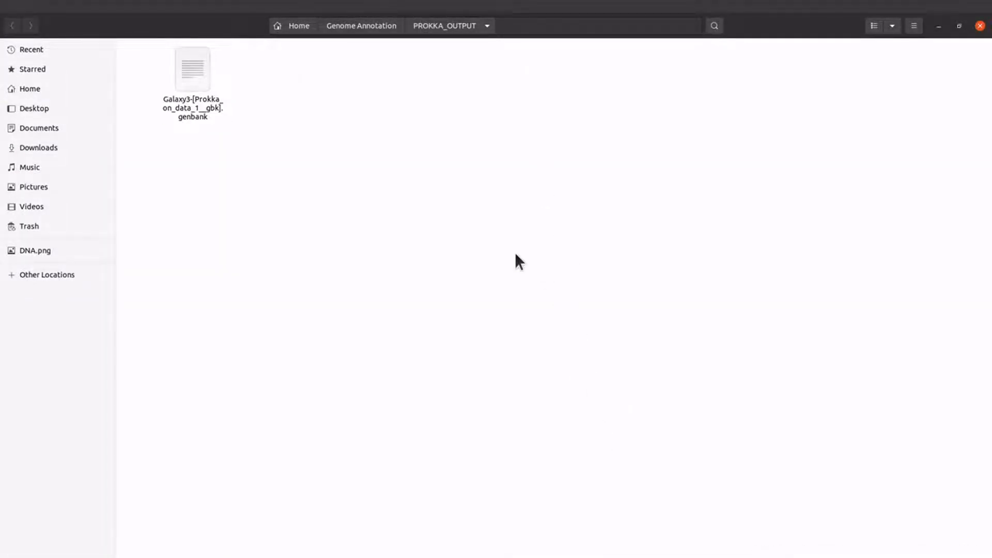
click(198, 102)
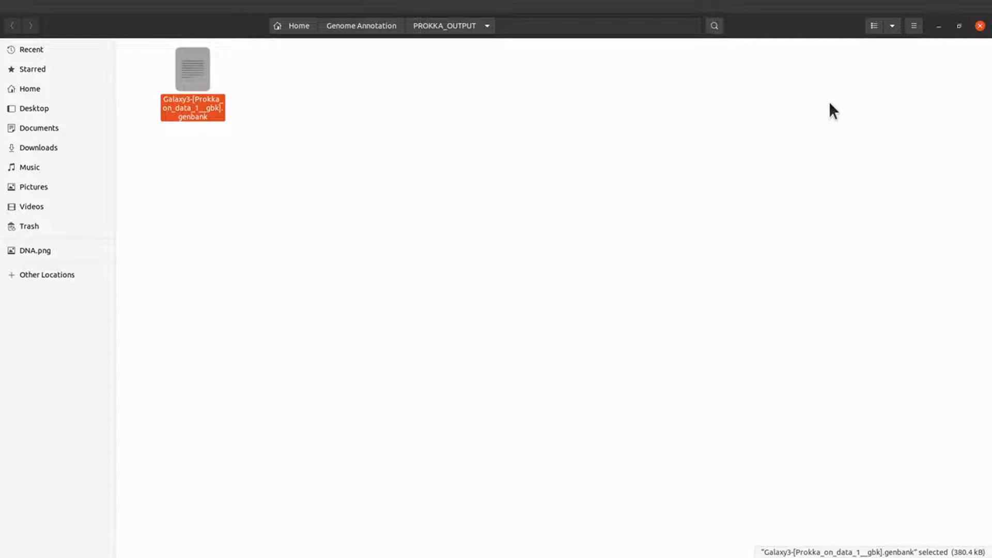
click(940, 28)
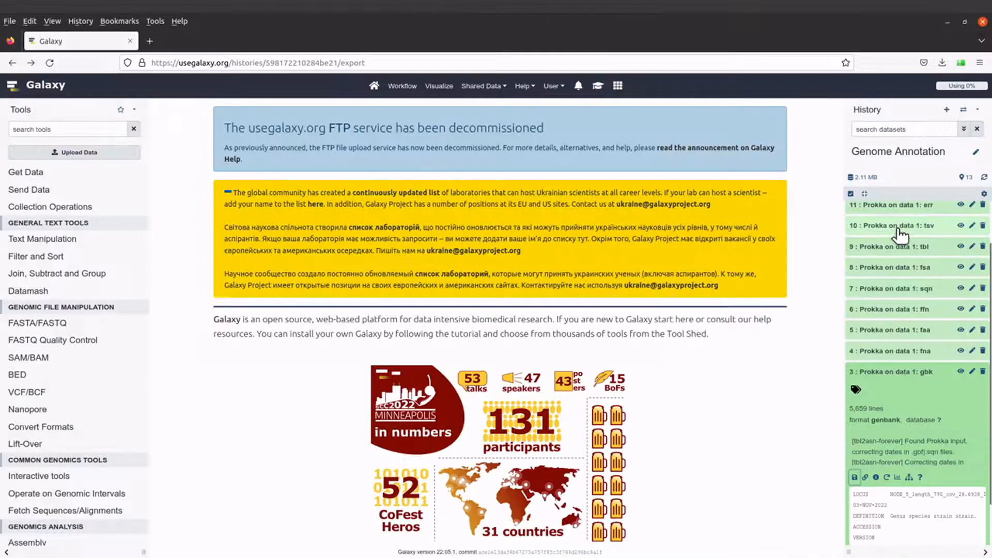
Collapse the gbk and log datasets to single rows, then bring up the History options menu.
click(907, 373)
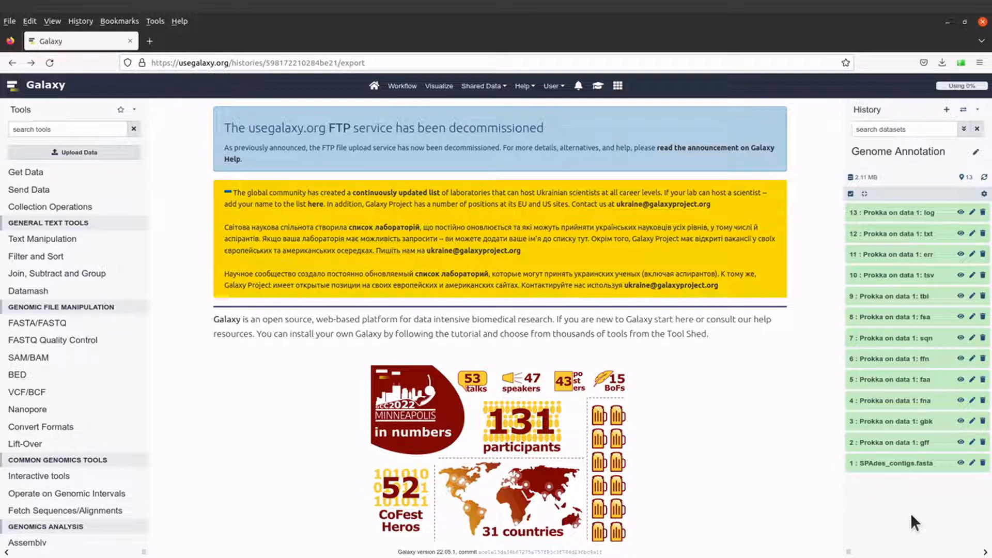
click(899, 214)
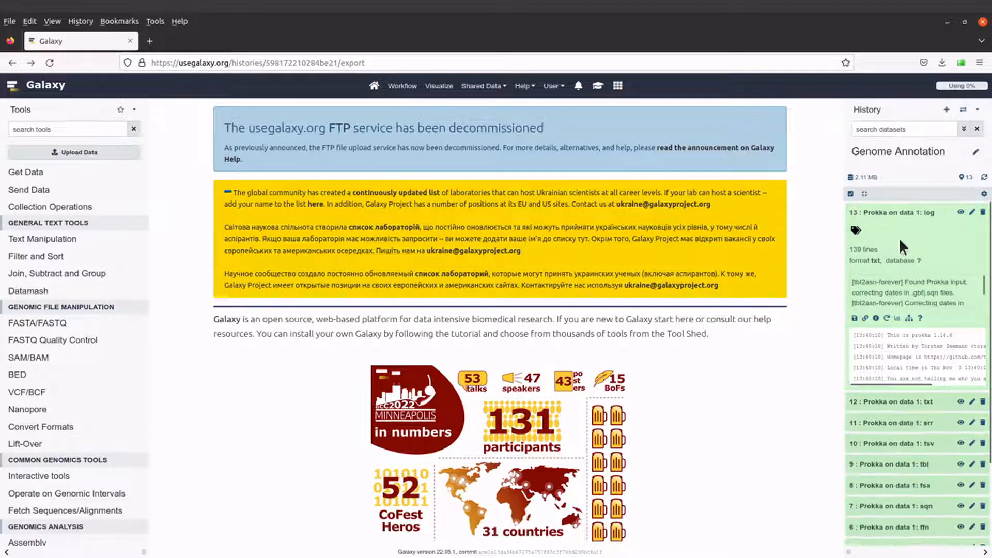
click(902, 213)
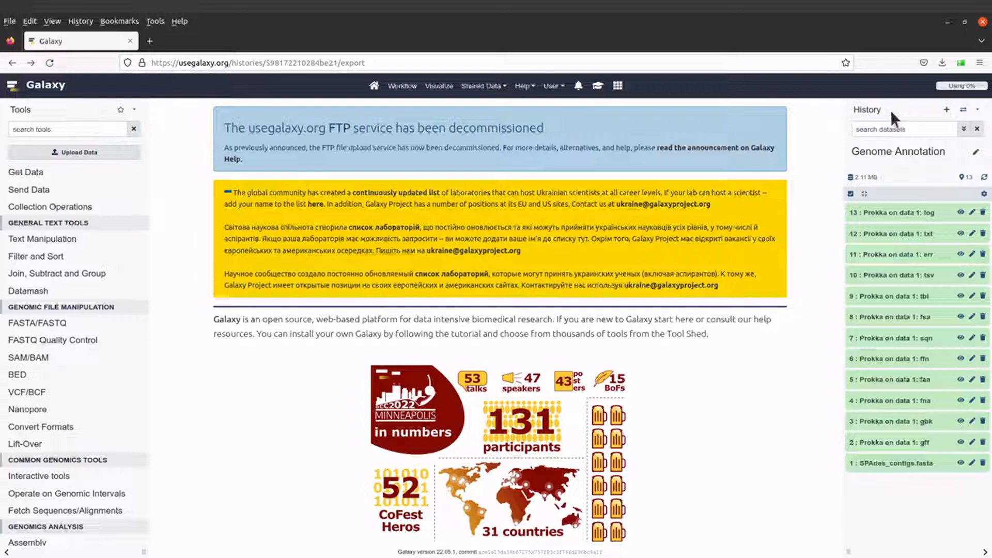
click(978, 113)
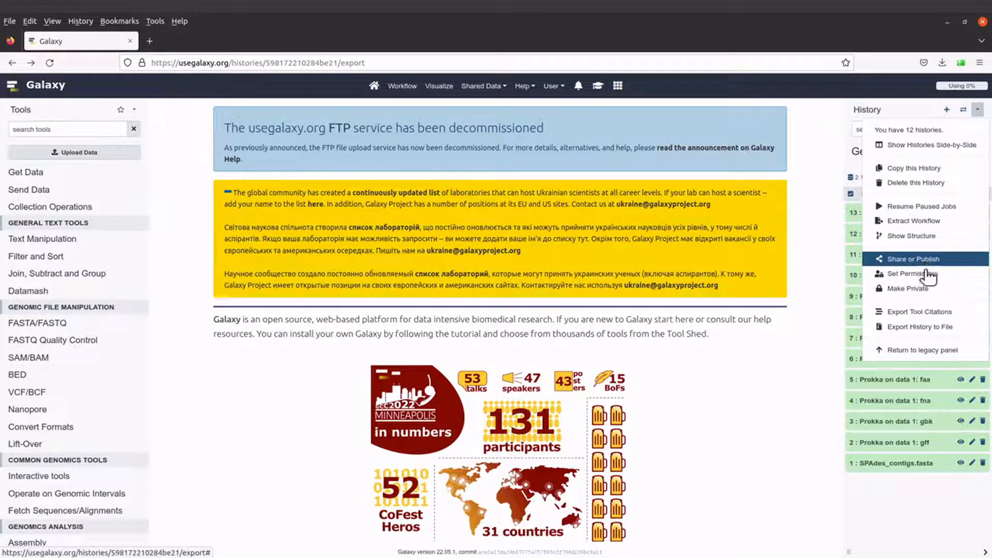
Generate a new Genome Annotation history archive and download Galaxy-History-Genome-Annotation.tar.gz.
click(920, 328)
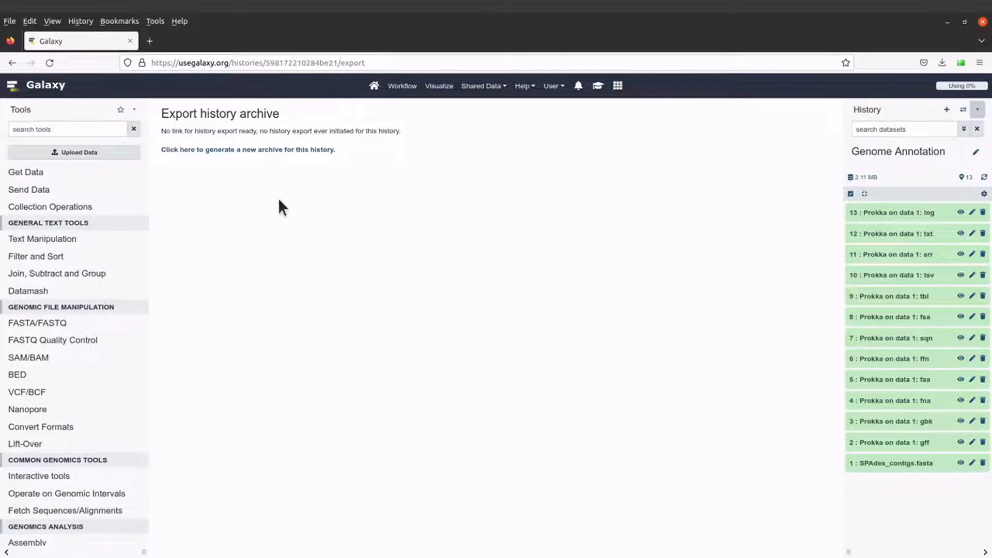
drag(160, 129, 407, 132)
click(397, 150)
click(232, 151)
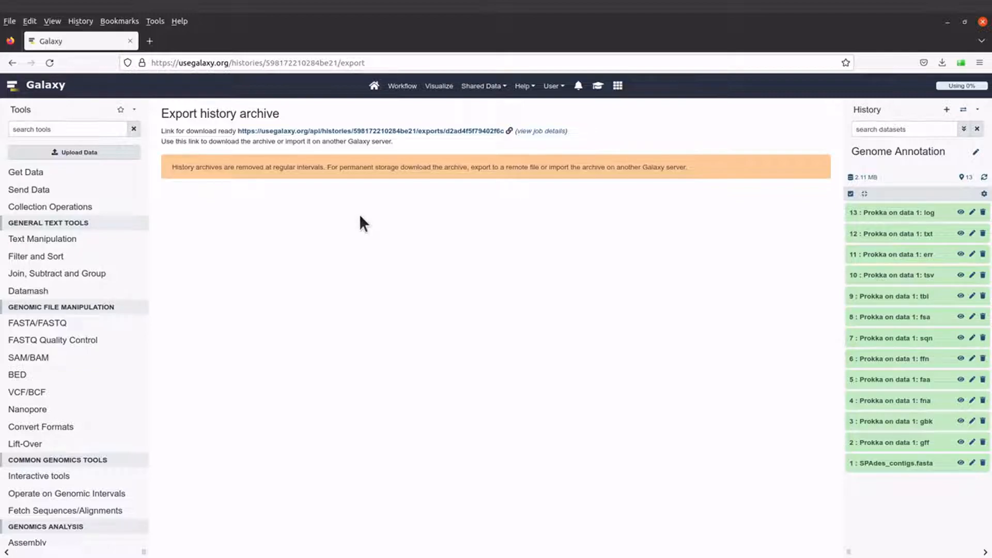
click(379, 130)
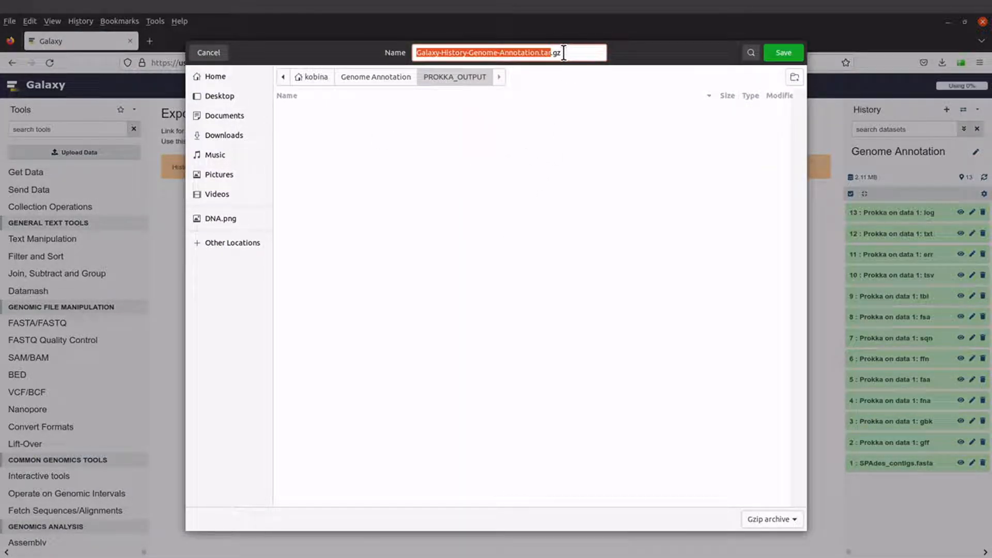
Save the tar.gz into PROKKA_OUTPUT and open it from that folder in the archive viewer.
click(784, 52)
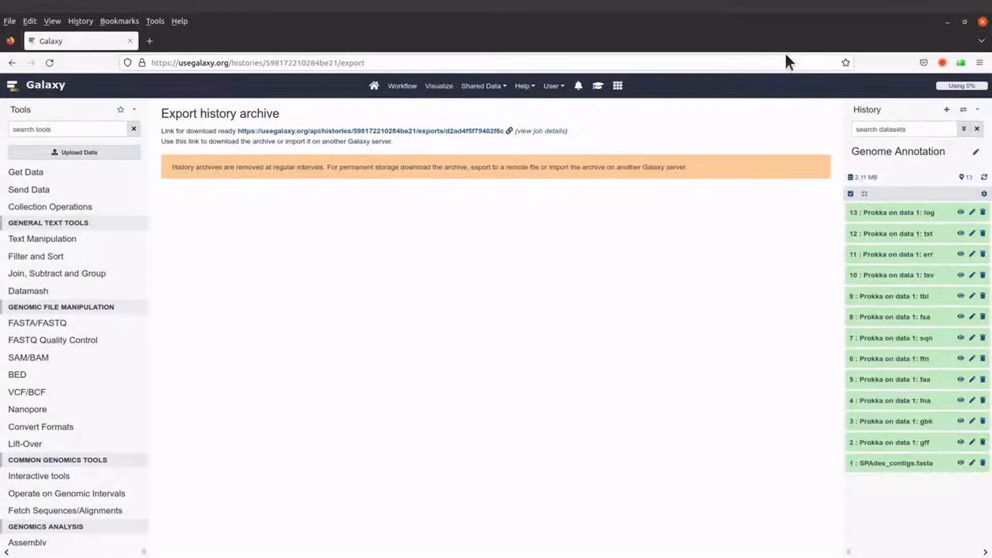
click(942, 63)
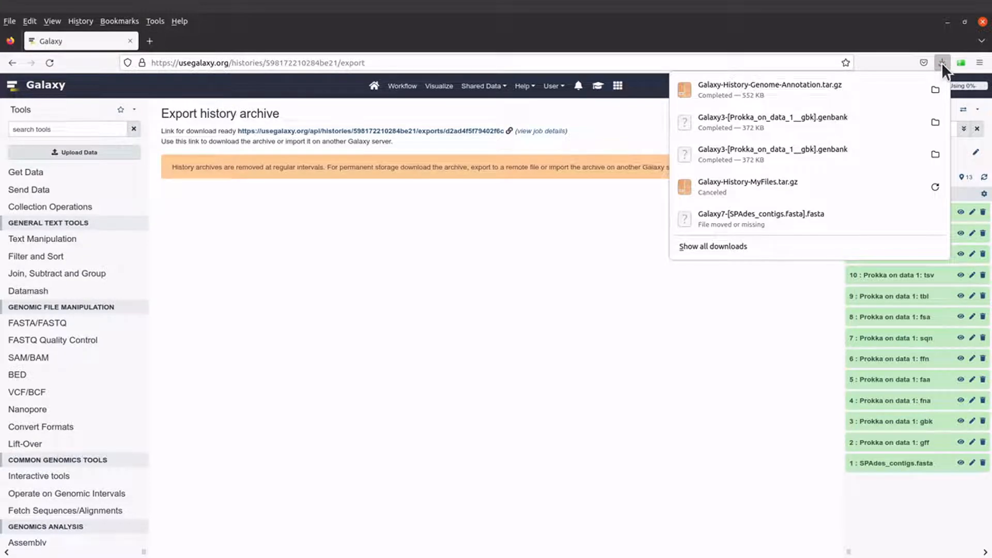
click(935, 94)
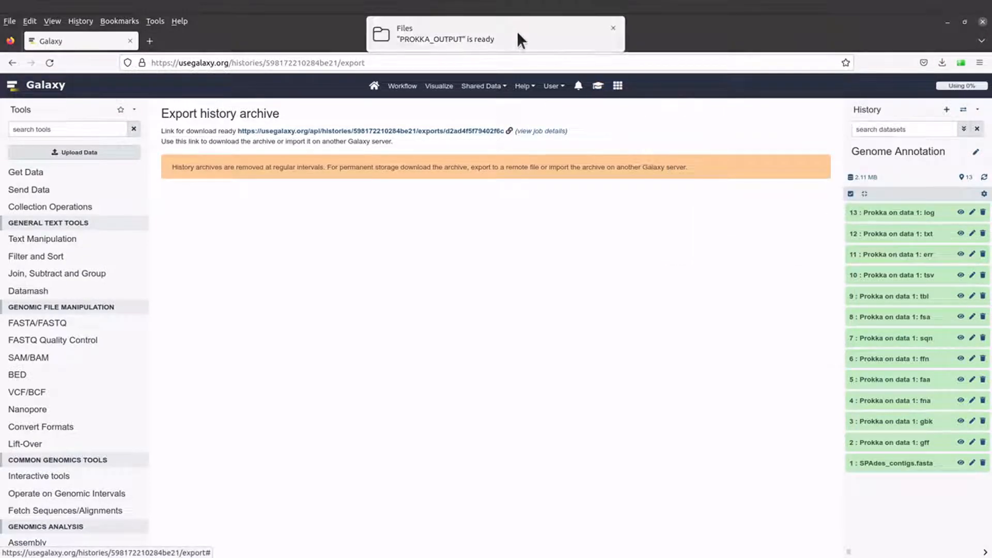
click(516, 32)
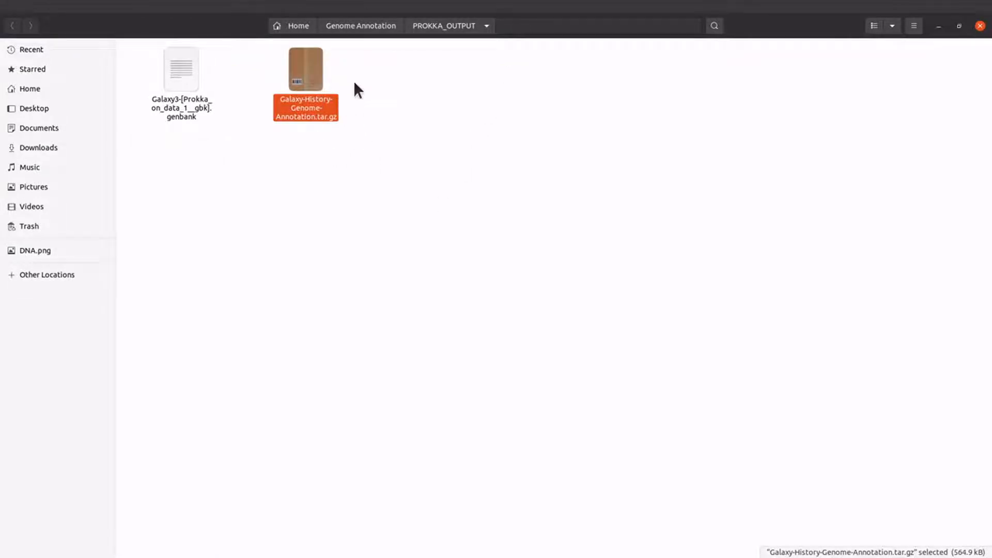
double_click(311, 85)
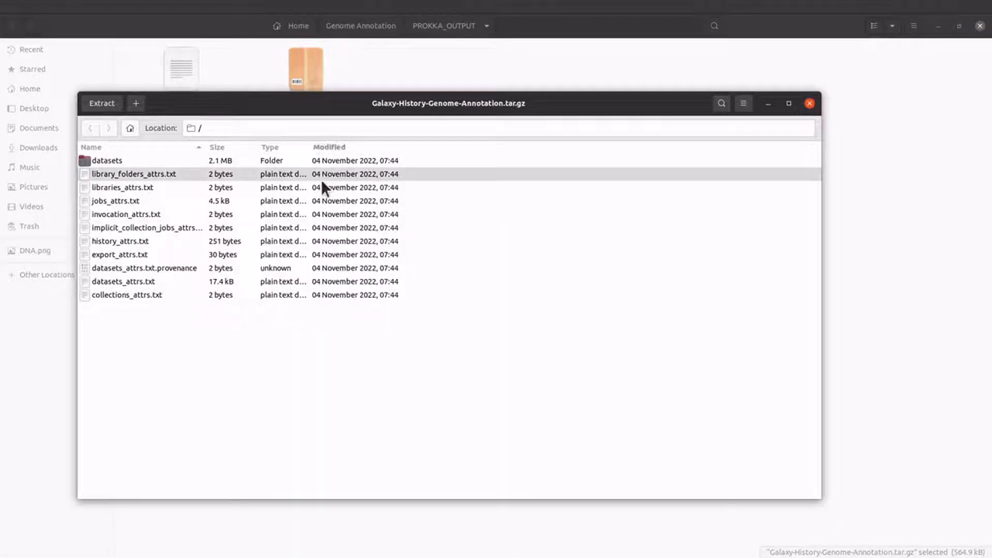
Select all 13 files in the archive's datasets folder and drag them into PROKKA_OUTPUT.
double_click(114, 160)
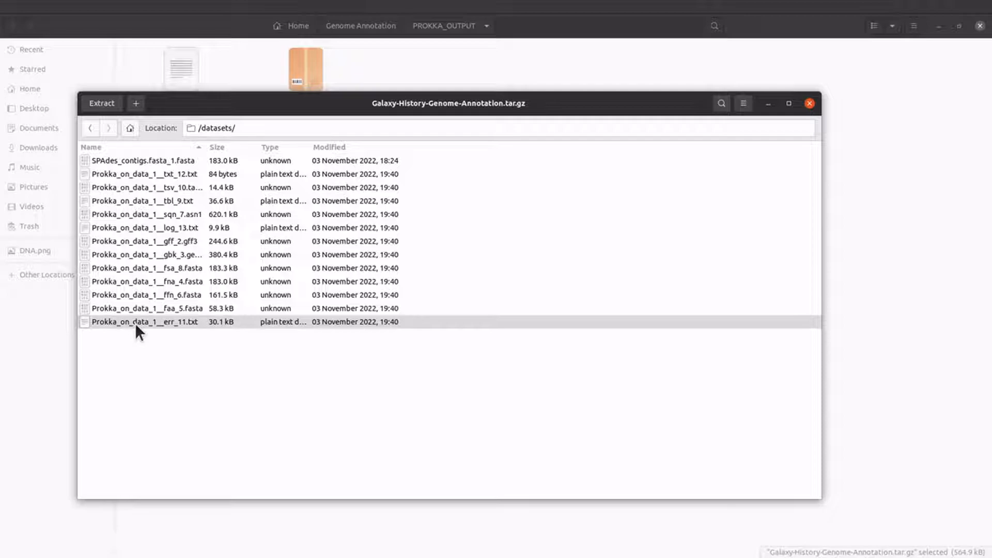
click(135, 324)
shift+click(129, 163)
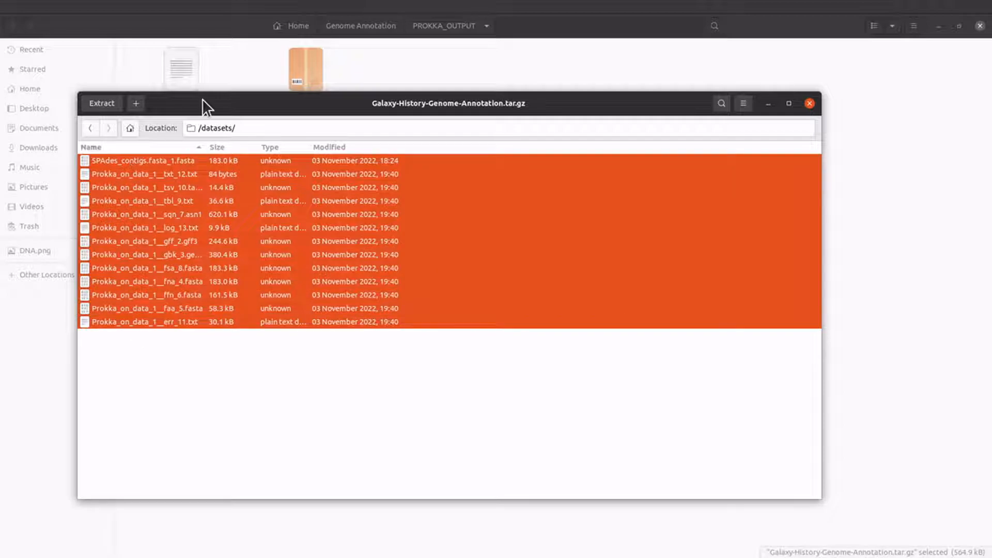
drag(203, 103, 463, 149)
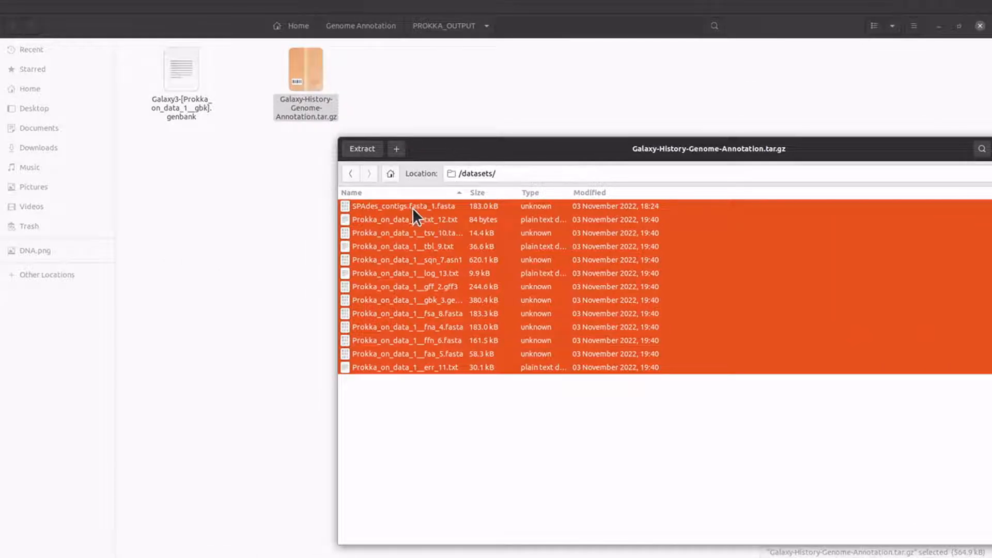
drag(413, 208, 251, 241)
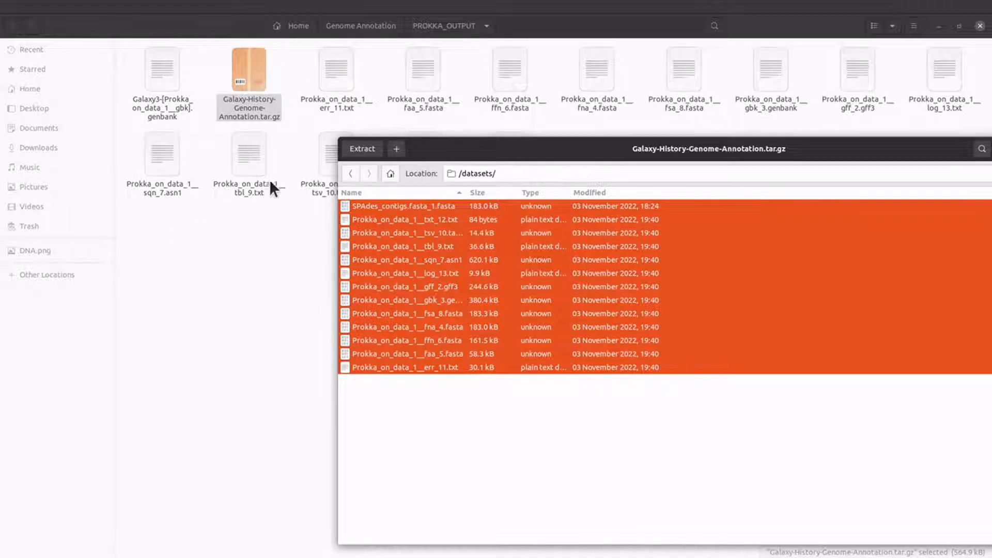
Check the 13 extracted files in PROKKA_OUTPUT, then minimize the Files window.
click(331, 81)
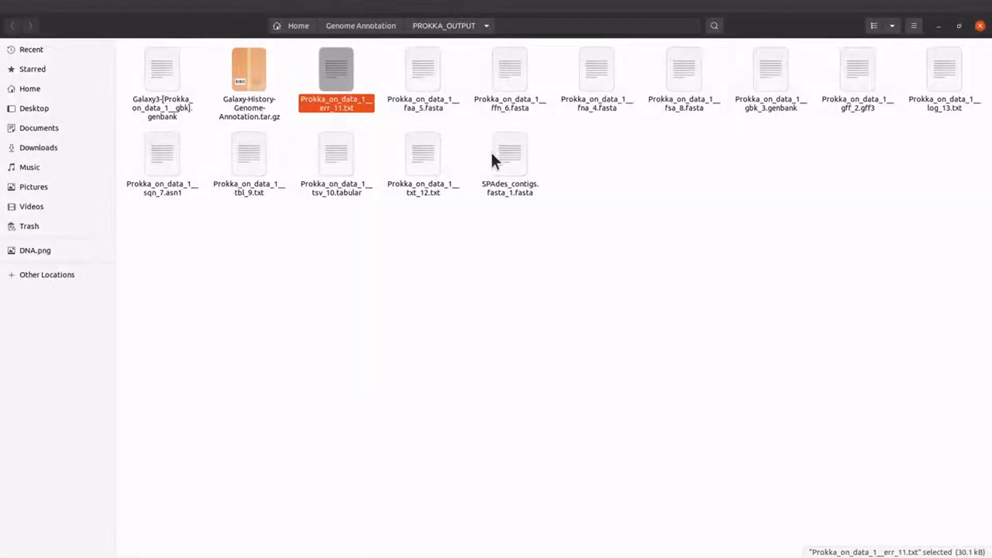
shift+click(510, 168)
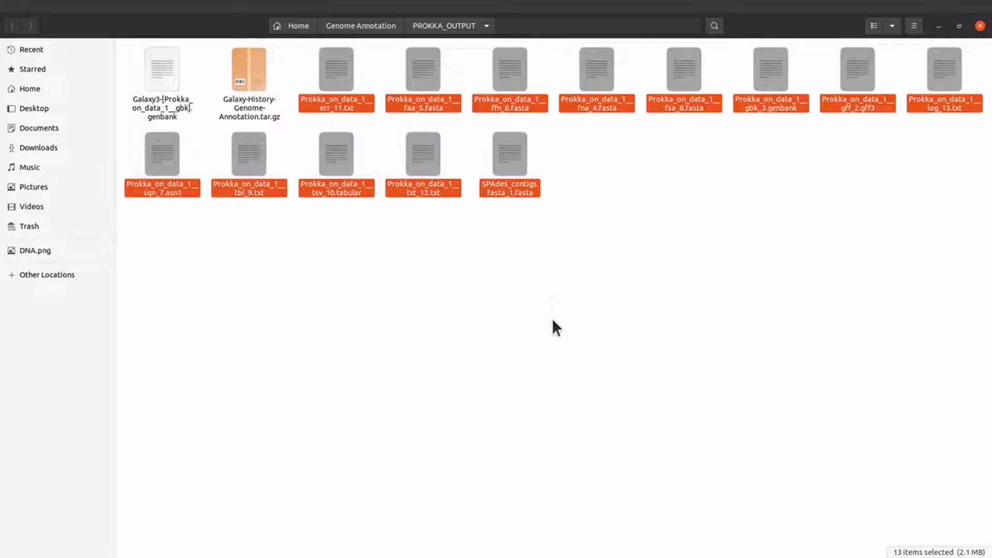
click(550, 308)
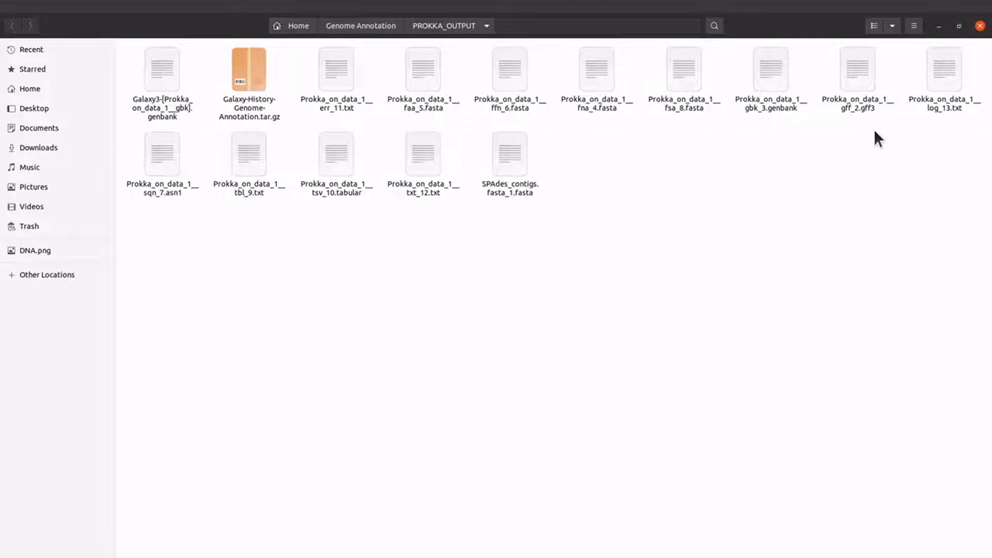
click(937, 27)
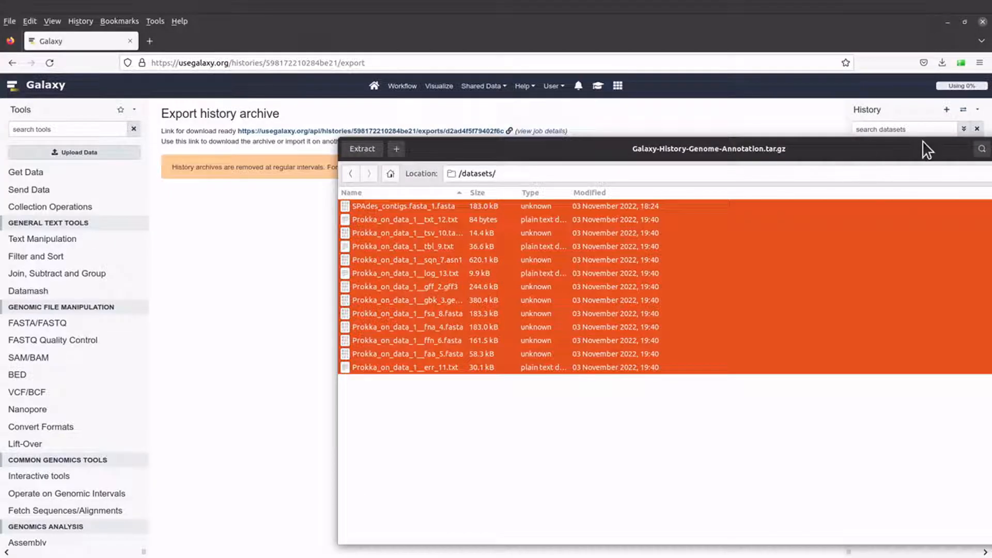
Close Archive Manager, return to the Galaxy home page and show the History options menu.
drag(911, 155, 750, 129)
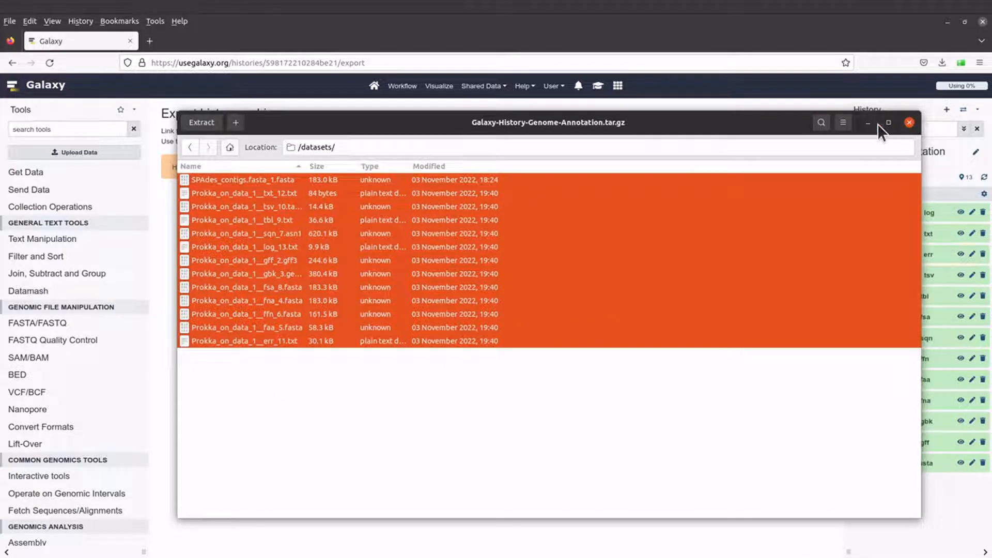
click(909, 124)
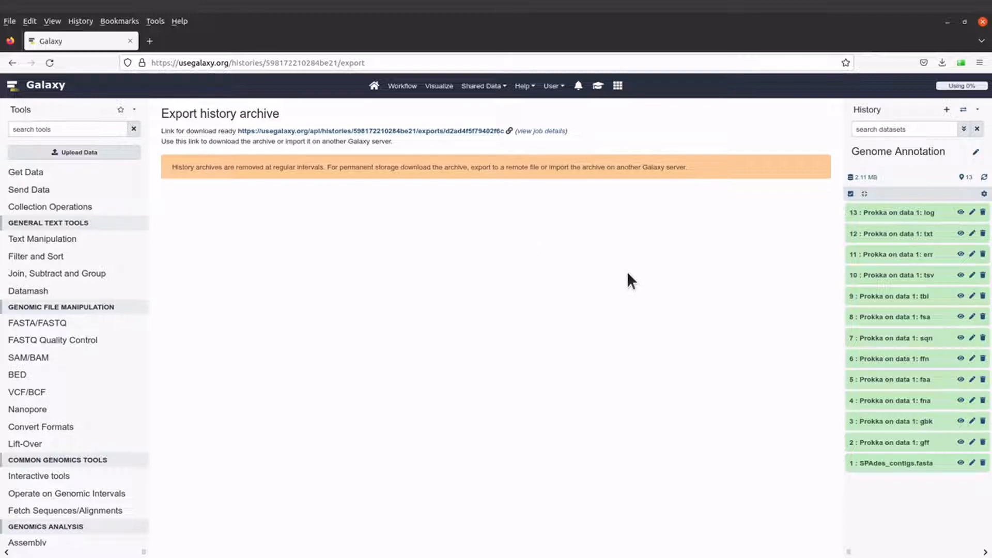
click(46, 87)
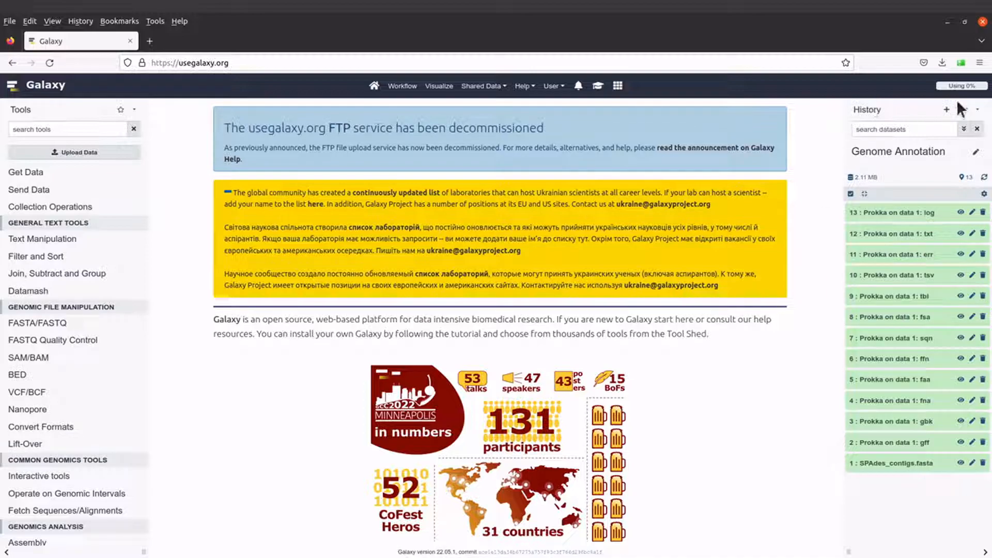
click(978, 111)
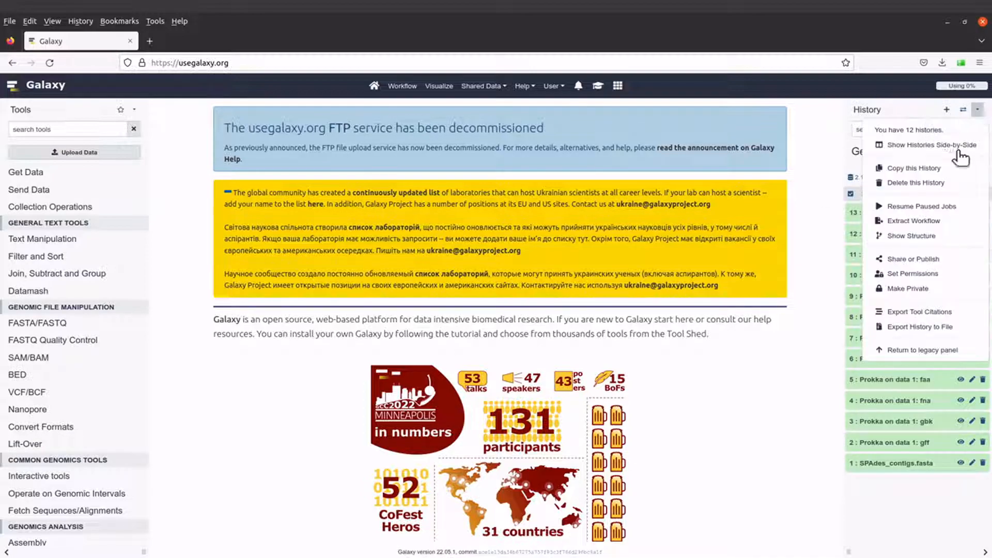
click(948, 328)
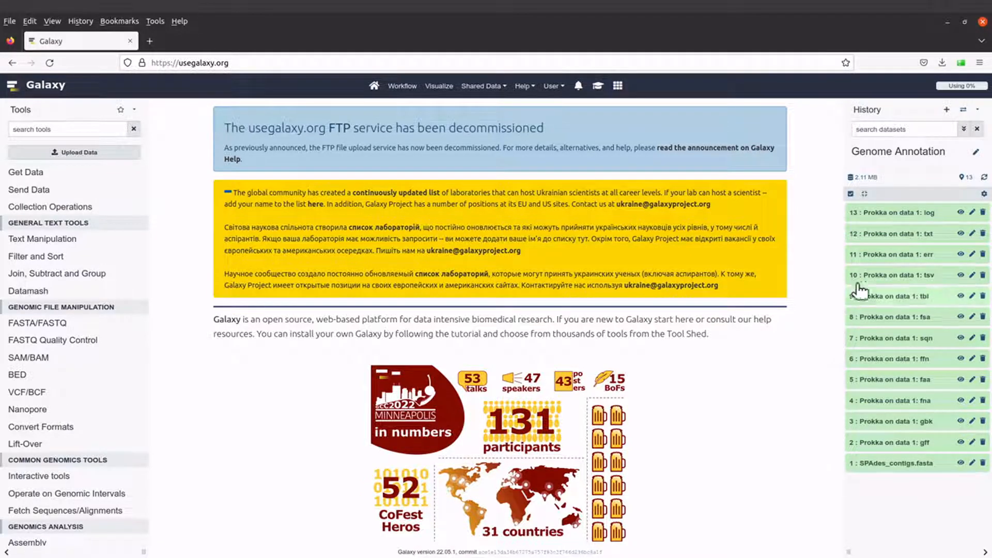
Enable history selection and tick datasets 13 to 8 (log, txt, err, tsv, tbl, fsa).
click(851, 195)
click(851, 194)
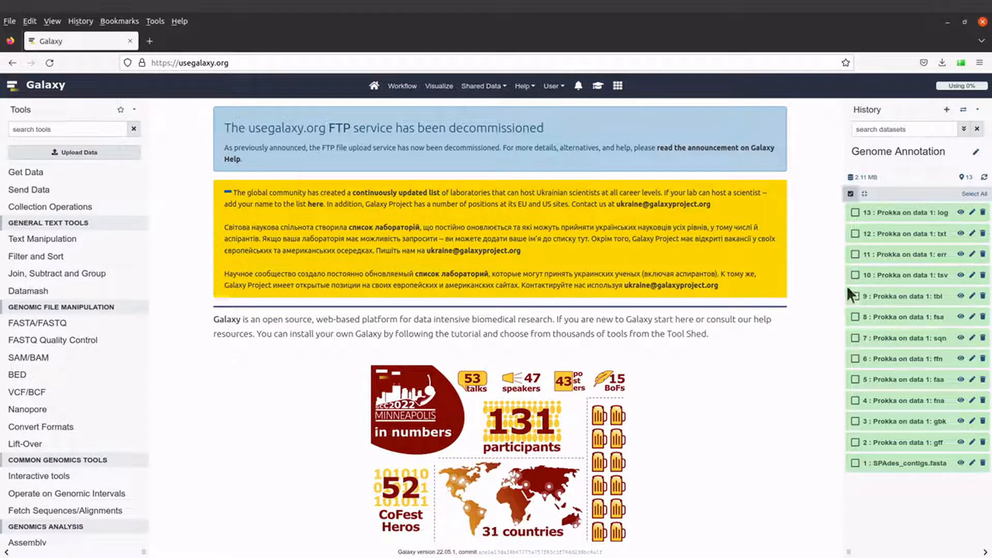
click(856, 213)
click(855, 233)
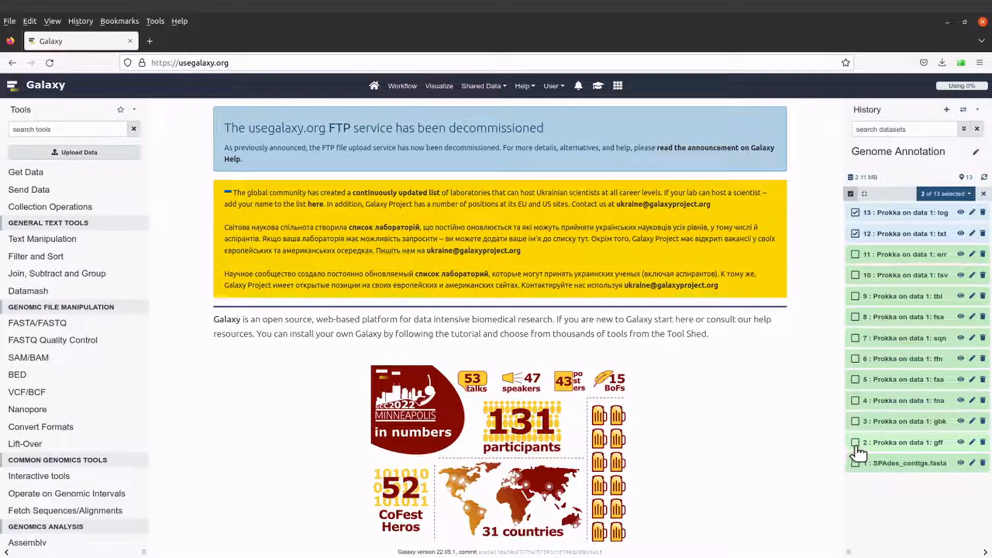
click(856, 255)
click(855, 275)
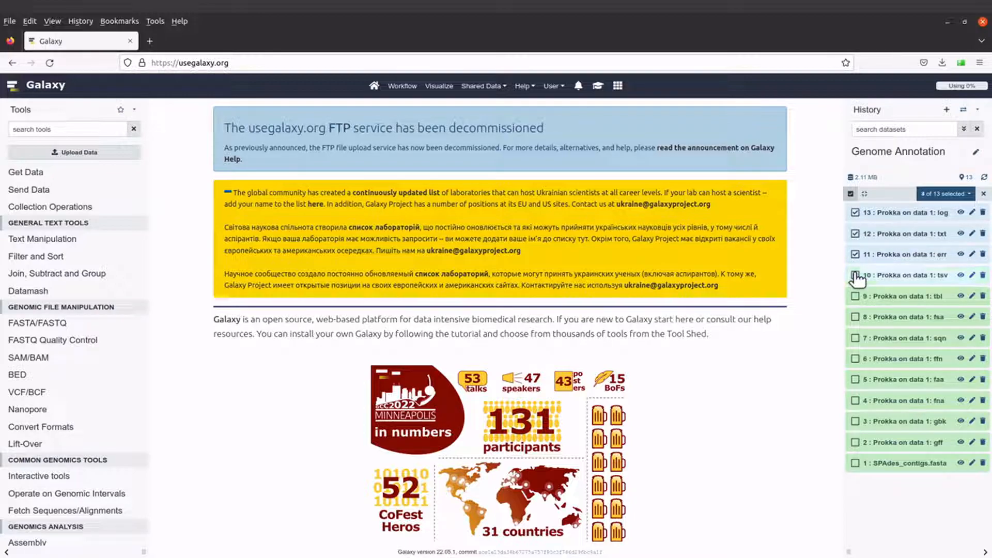
click(855, 296)
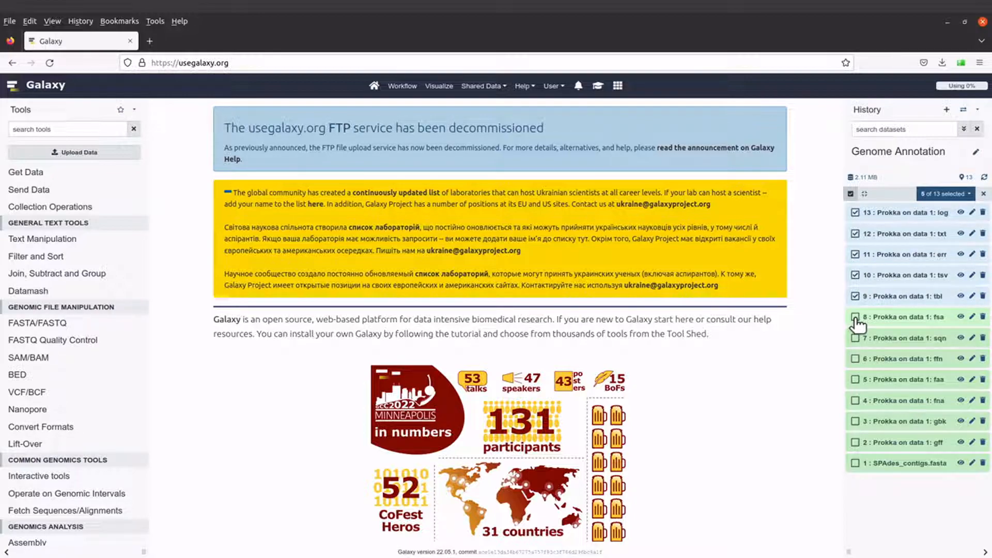
click(856, 317)
Tick datasets 7 to 2 (sqn, ffn, faa, fna, gbk, gff), leaving the SPAdes contigs unticked.
click(856, 343)
click(856, 339)
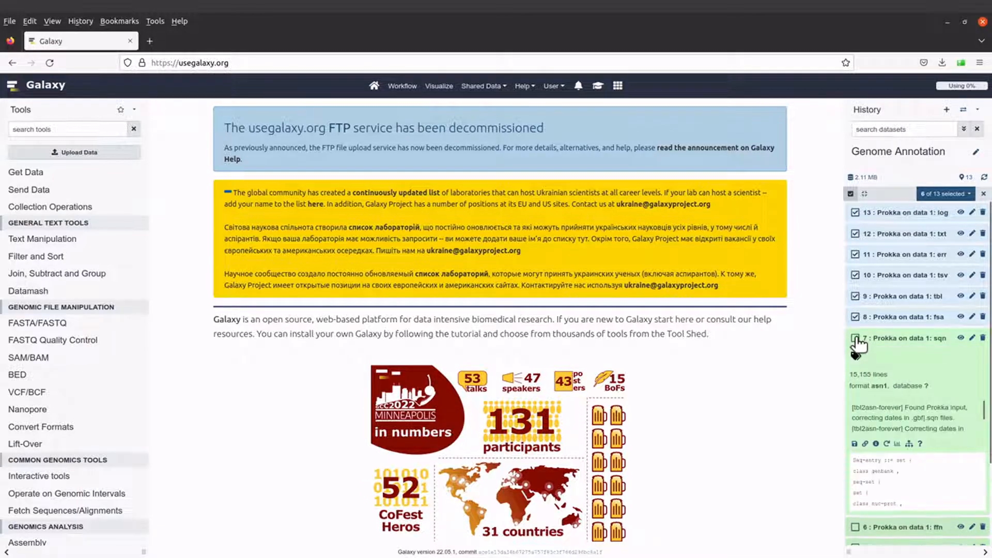
click(883, 339)
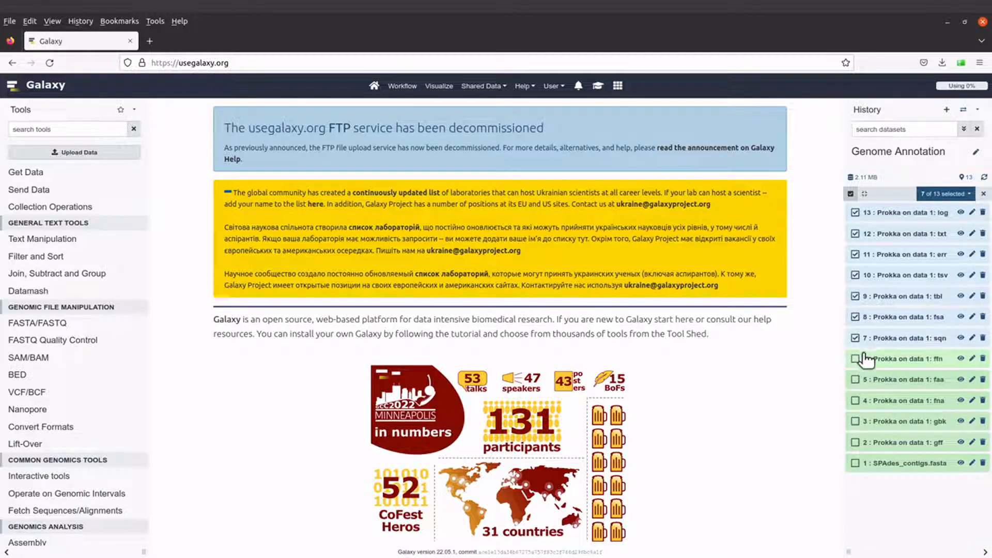
click(855, 359)
click(855, 379)
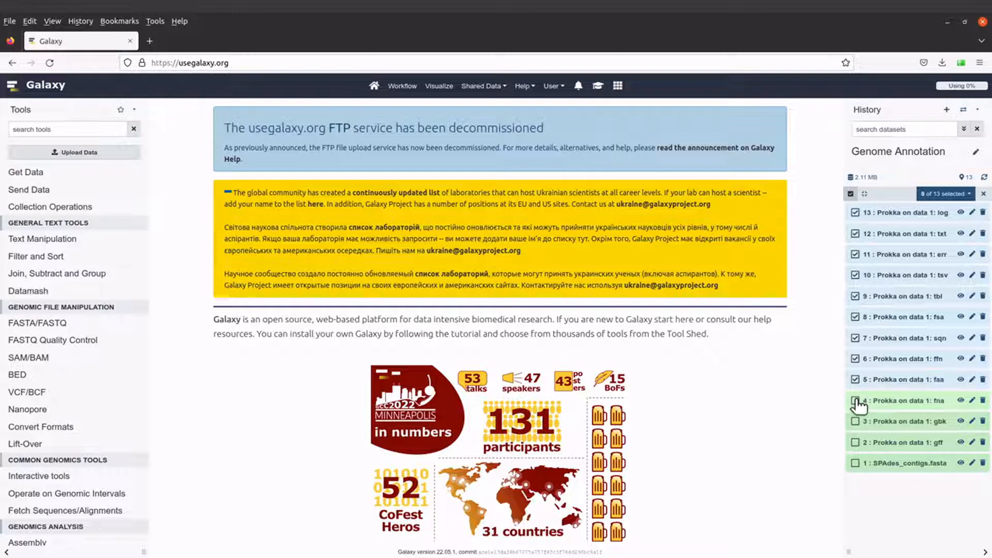
click(855, 400)
click(855, 422)
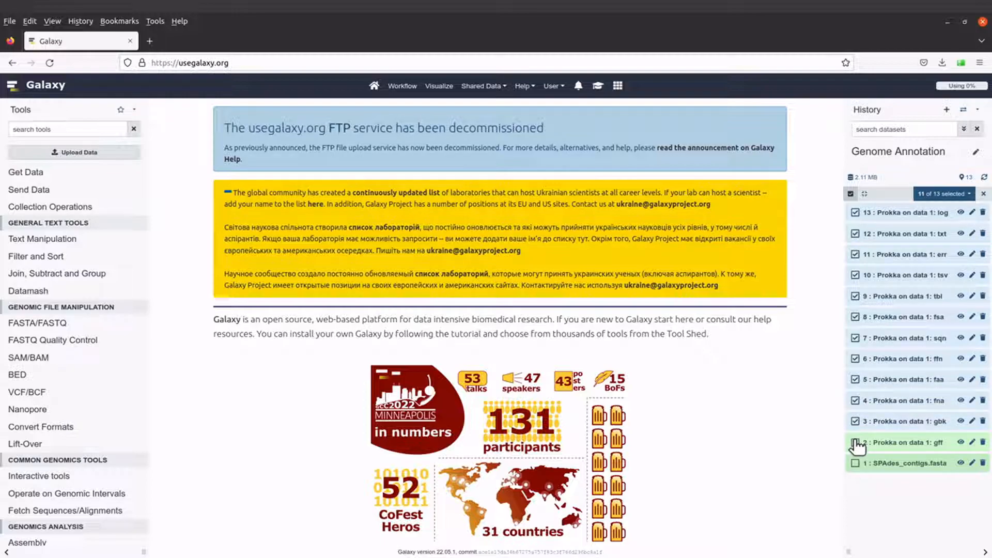
click(855, 442)
Build a dataset list named PROKKA_OUTPUT_FILES from the 12 selected Prokka outputs.
click(972, 195)
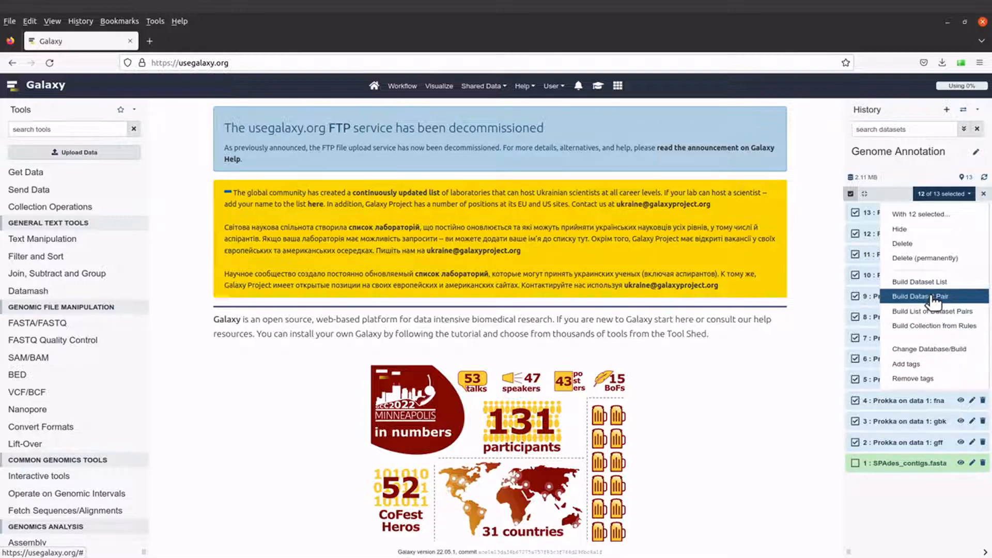
click(922, 281)
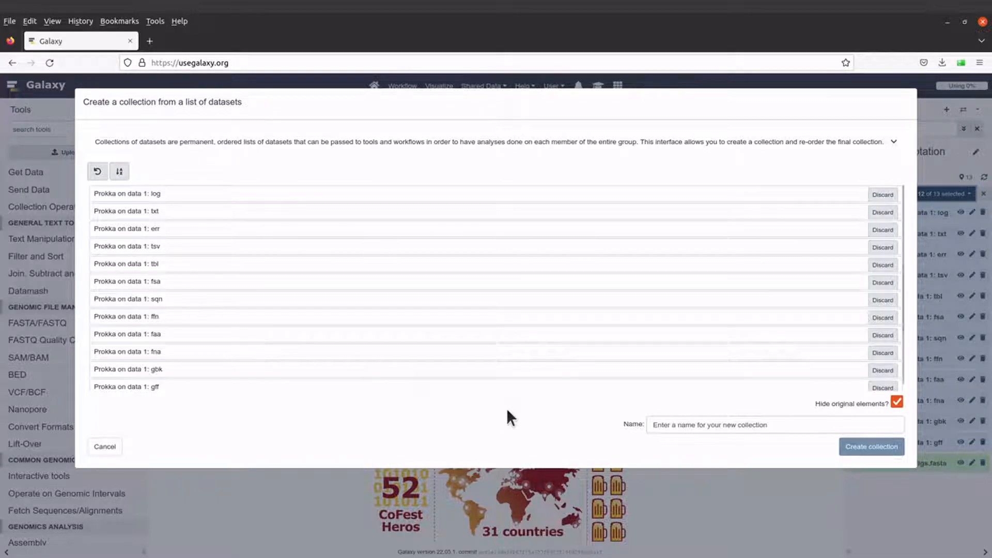
click(731, 423)
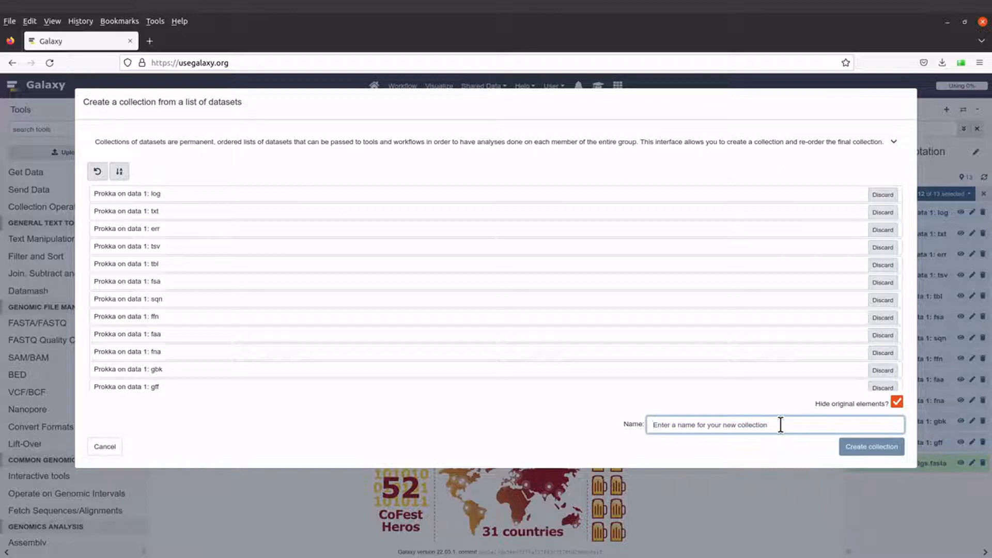
text(PROKKA)
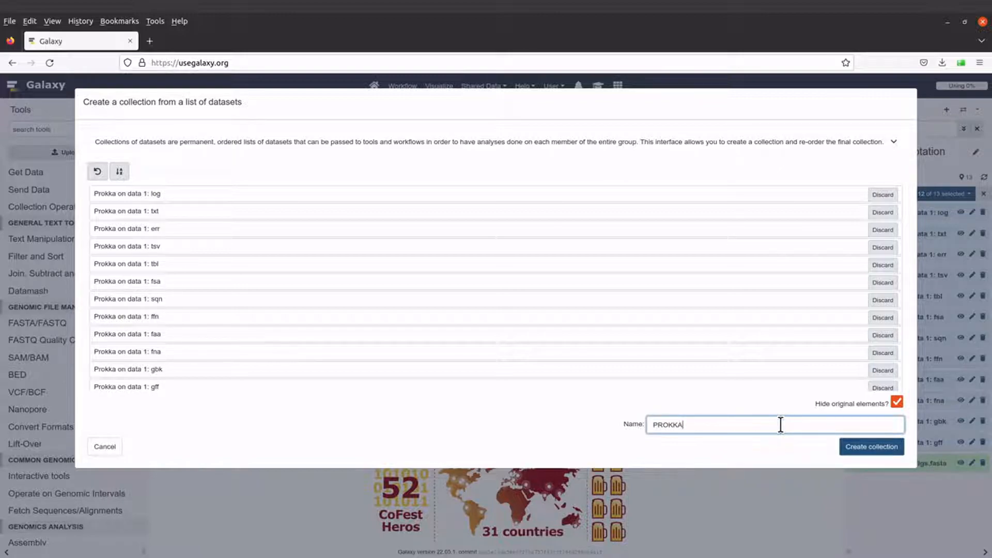
text(_OUTPUT_FILES)
click(874, 449)
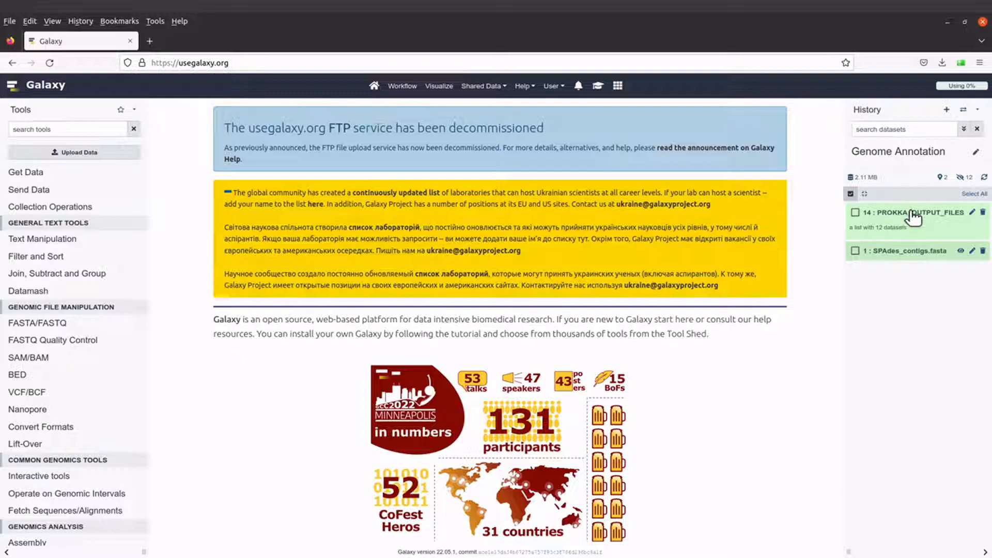
click(912, 212)
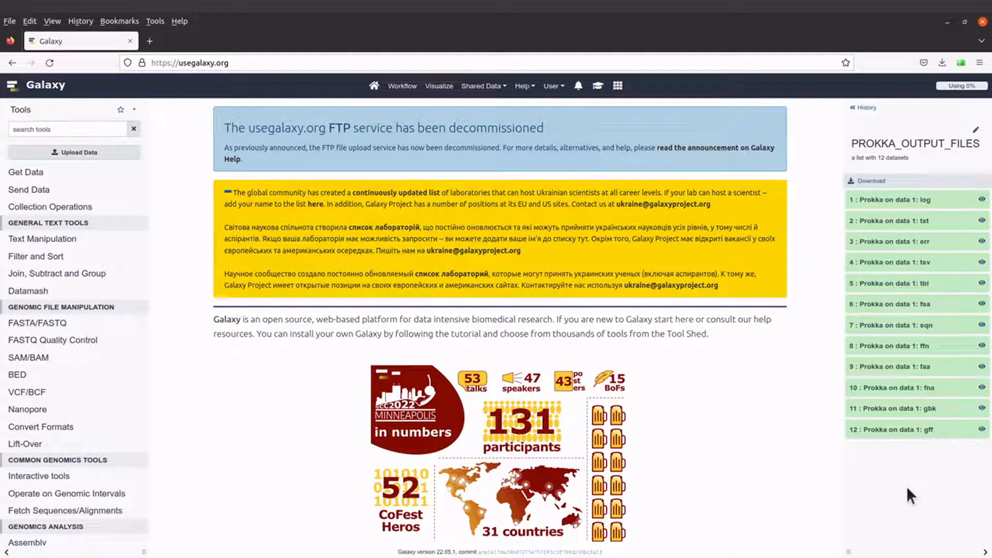
click(926, 205)
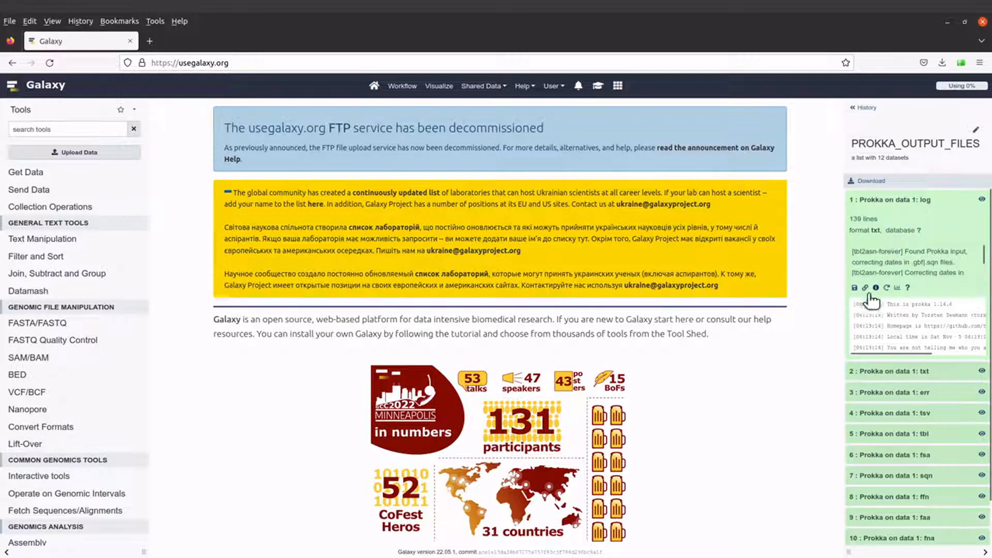
click(939, 199)
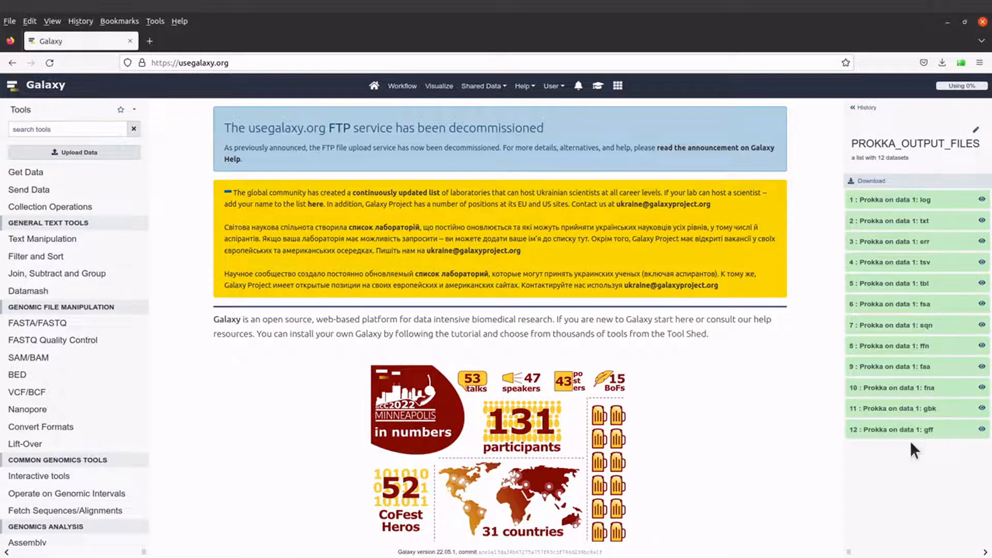
Save the collection as '14 PROKKA_OUTPUT_FILES.zip' in PROKKA_FILES and confirm the 1.8 MB download.
click(864, 185)
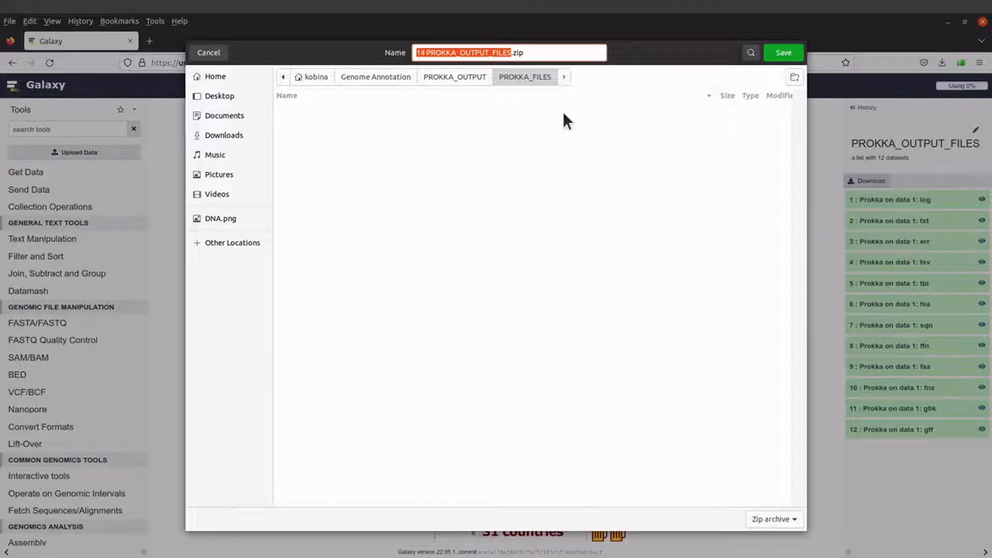
click(536, 51)
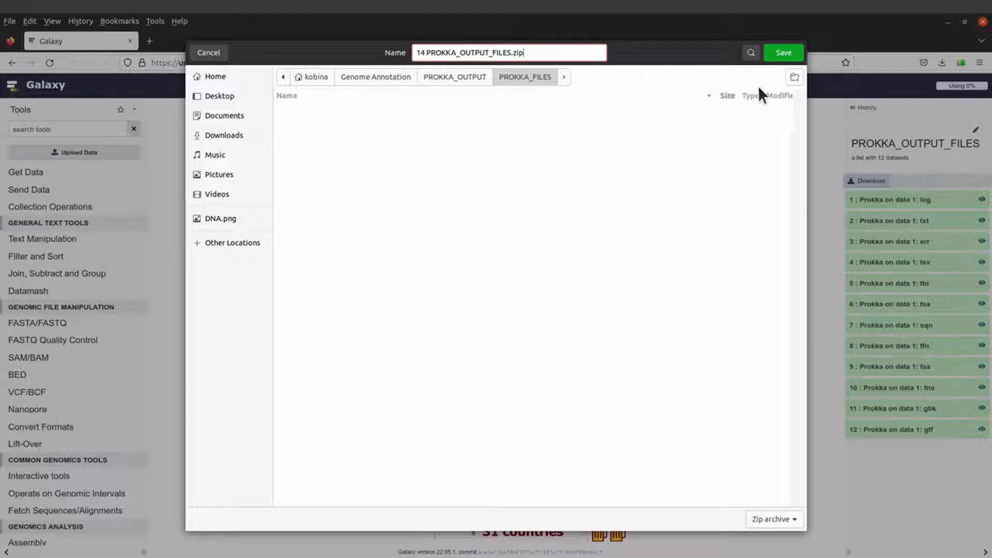
click(786, 51)
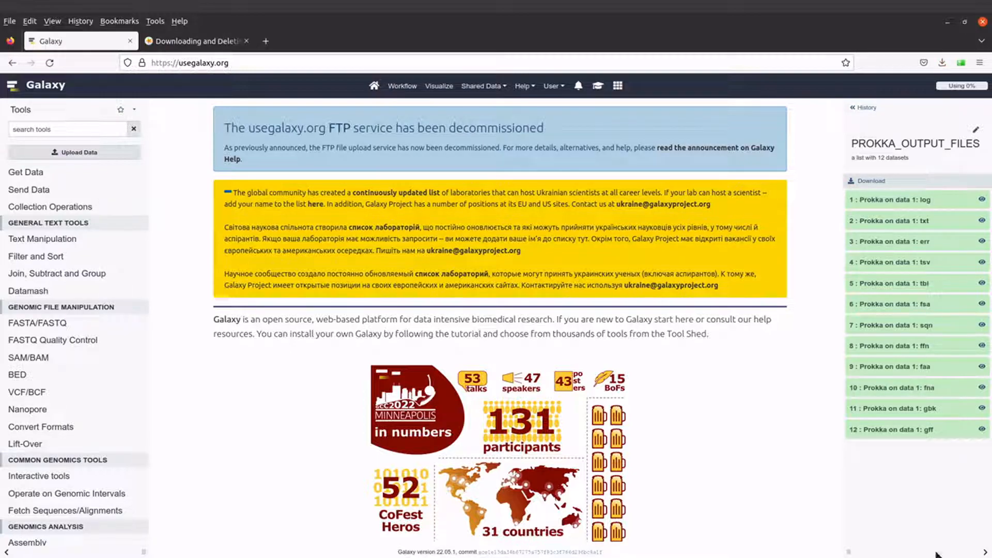
click(942, 61)
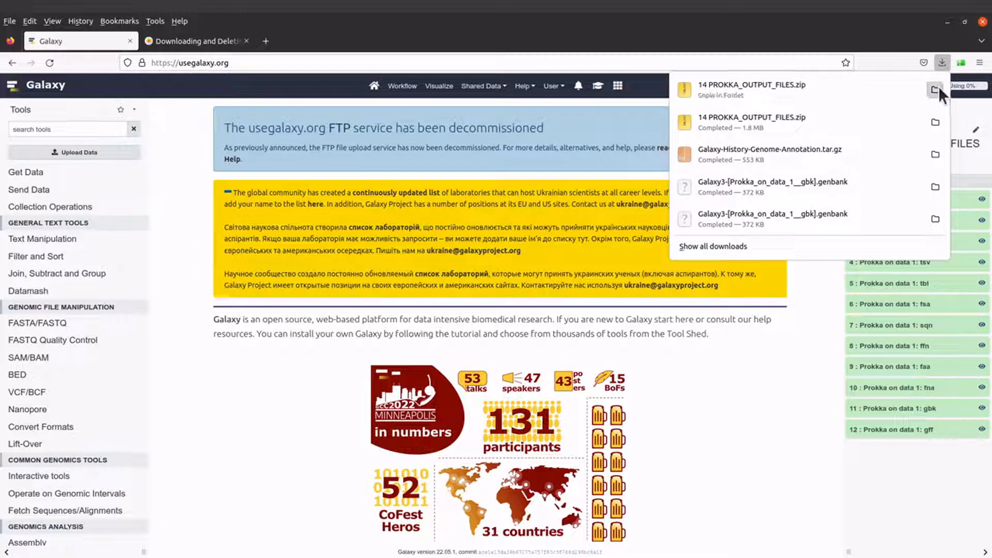
Open '14 PROKKA_OUTPUT_FILES.zip' from PROKKA_FILES in Archive Manager and view its 12 Prokka files.
click(937, 88)
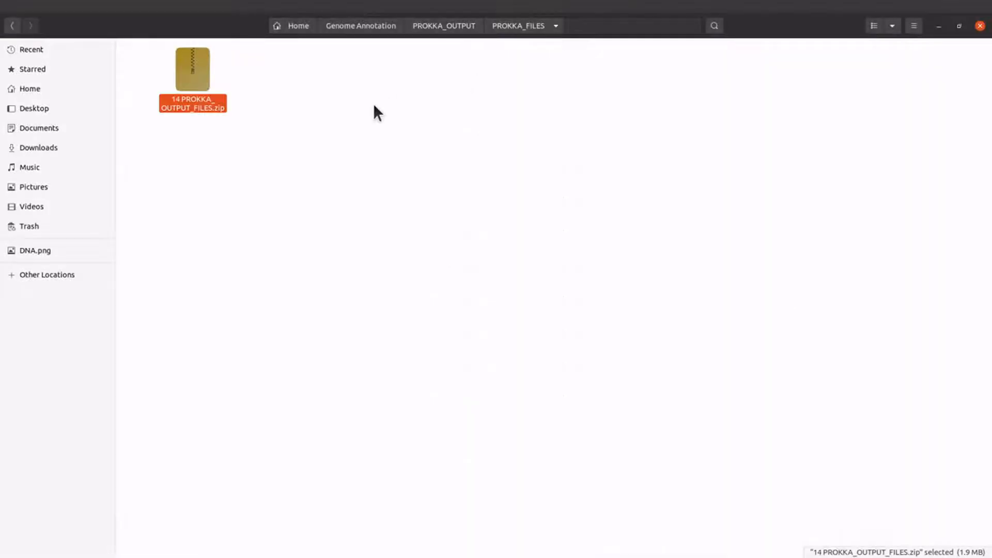
double_click(196, 95)
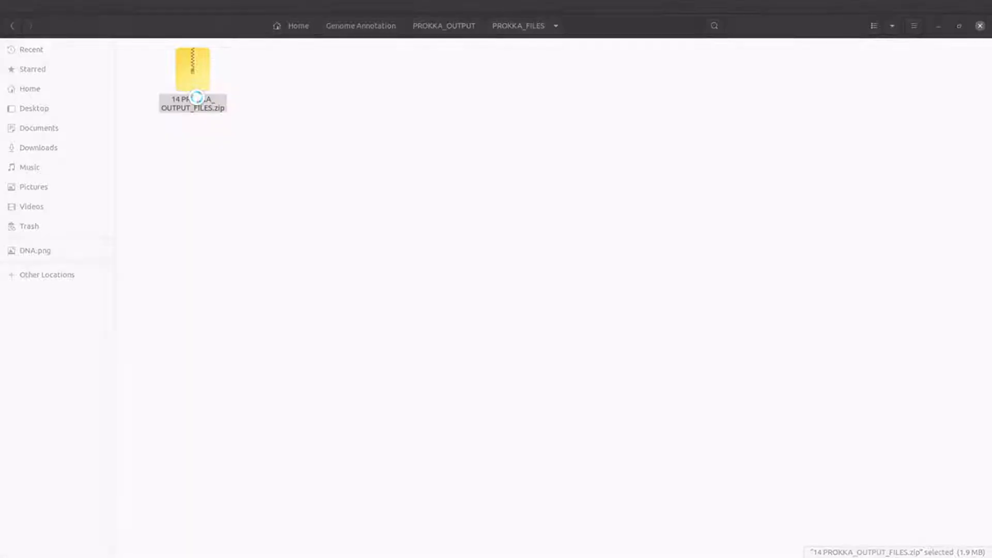
double_click(149, 137)
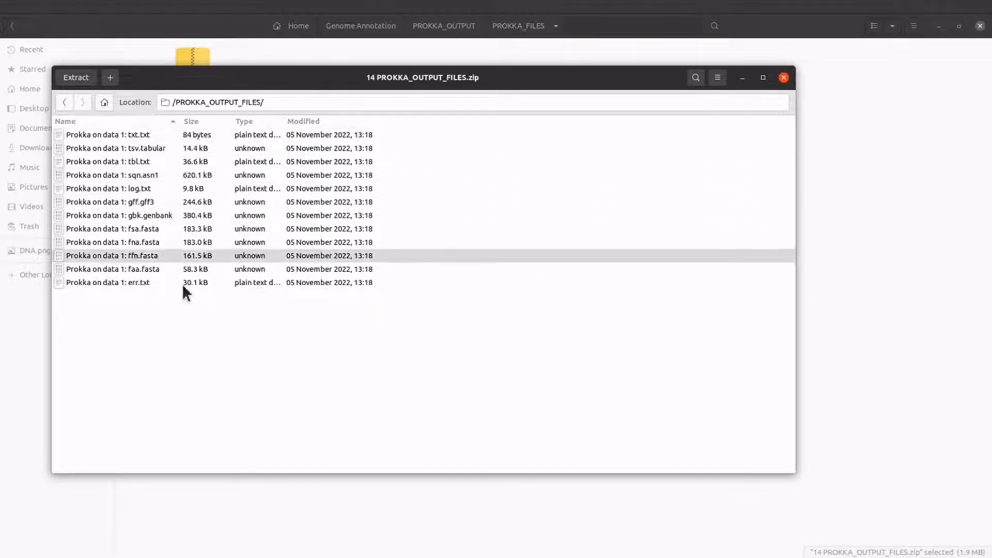
Close the archive viewer, extract the zip in place, and open the inner 14 PROKKA_OUTPUT_FILES folder.
click(784, 78)
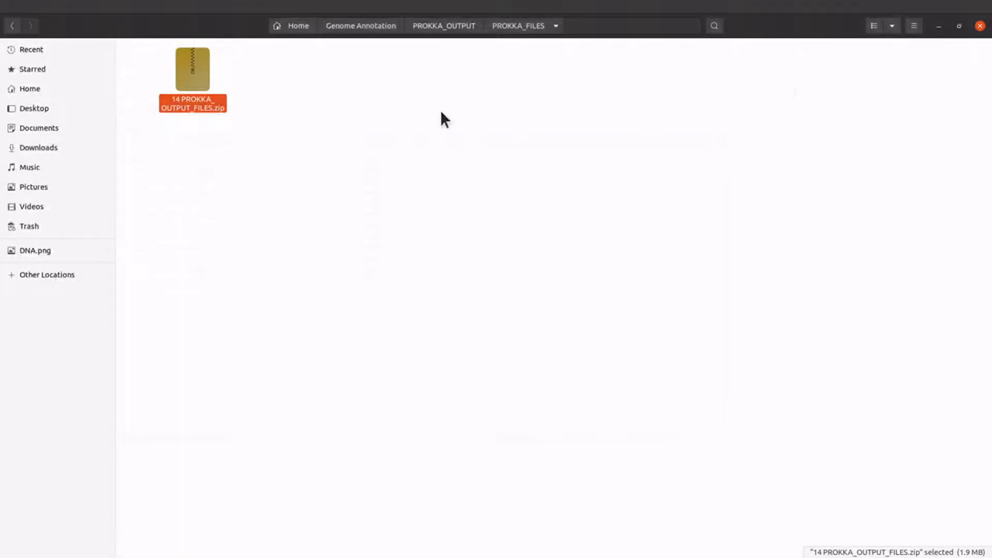
right_click(208, 108)
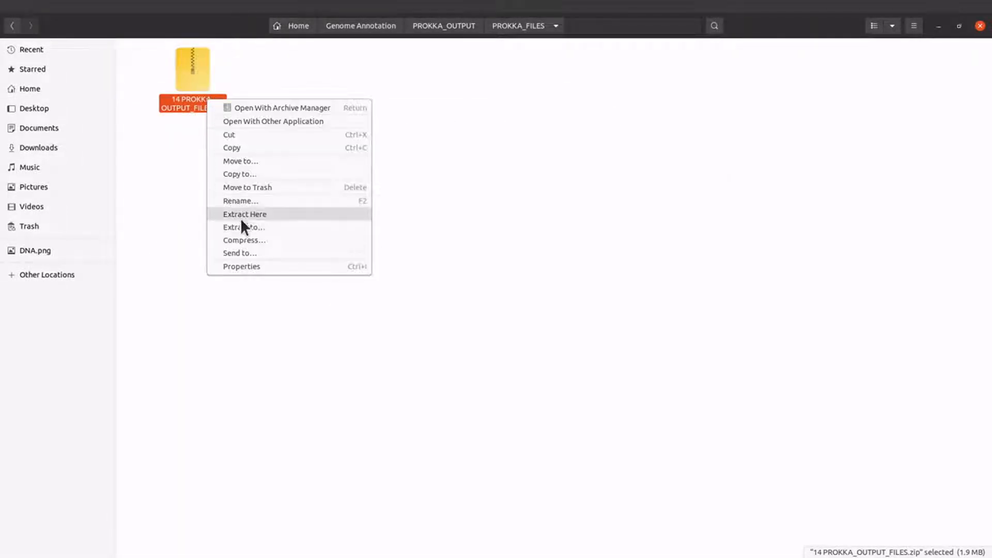
click(262, 213)
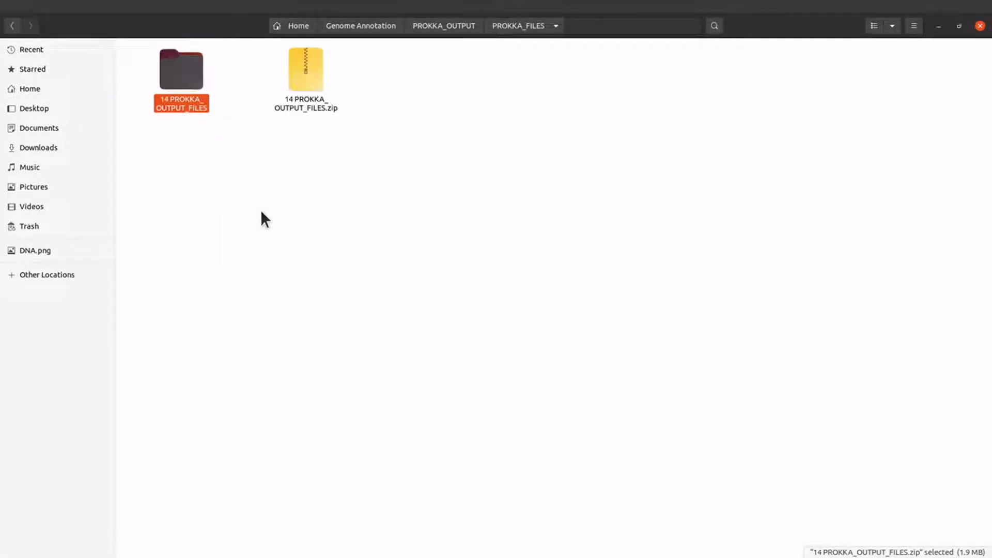
double_click(185, 94)
double_click(185, 94)
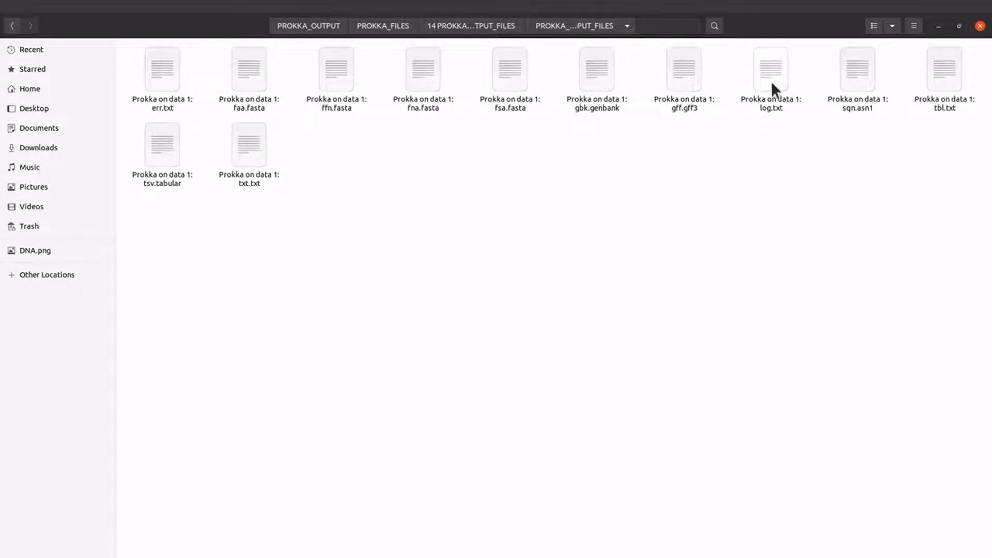
Check the twelve extracted Prokka result files, then minimize the file manager.
drag(978, 62, 160, 190)
click(160, 190)
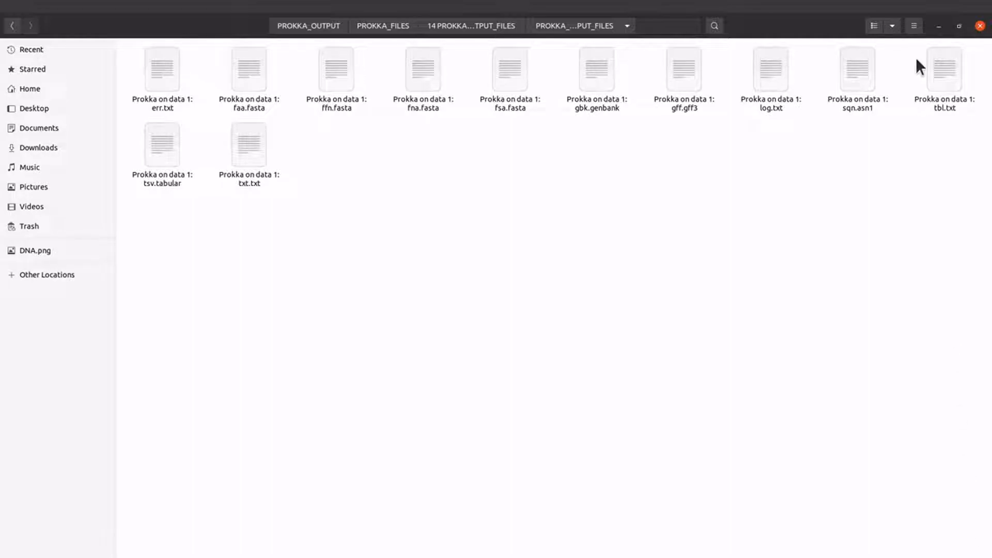
click(940, 26)
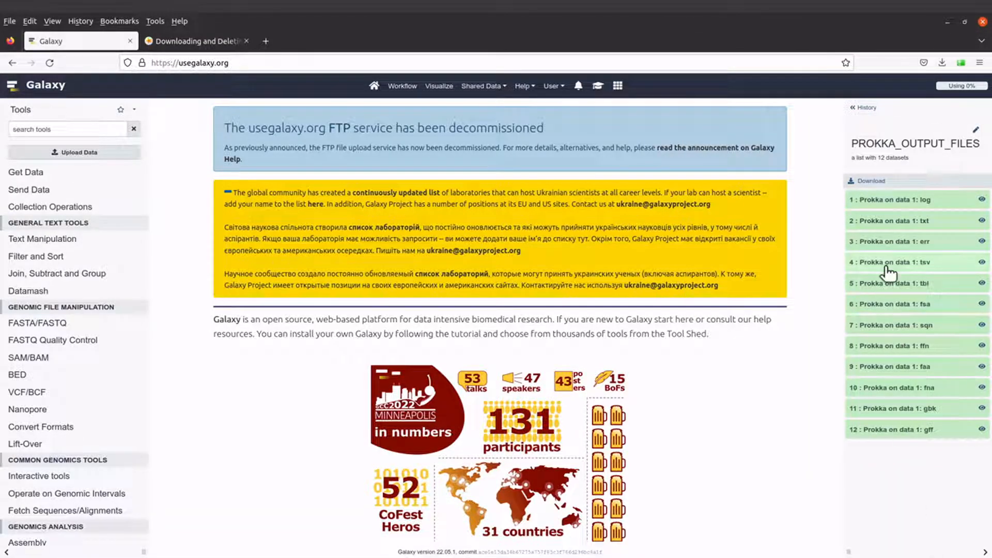
Return from the PROKKA_OUTPUT_FILES collection view to the Genome Annotation history list.
click(866, 113)
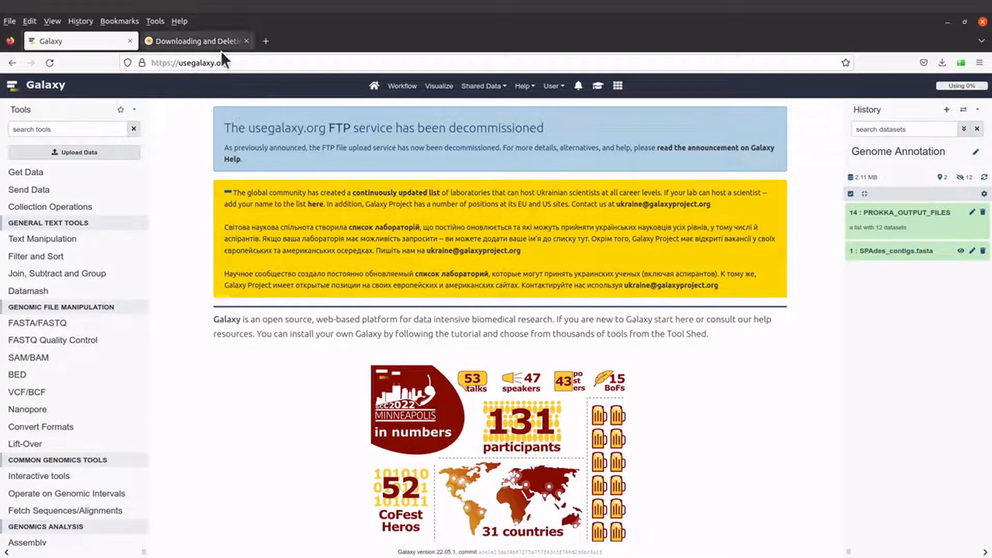
Read through the Downloading and Deleting Data in Galaxy tutorial, then go back to Galaxy.
click(200, 42)
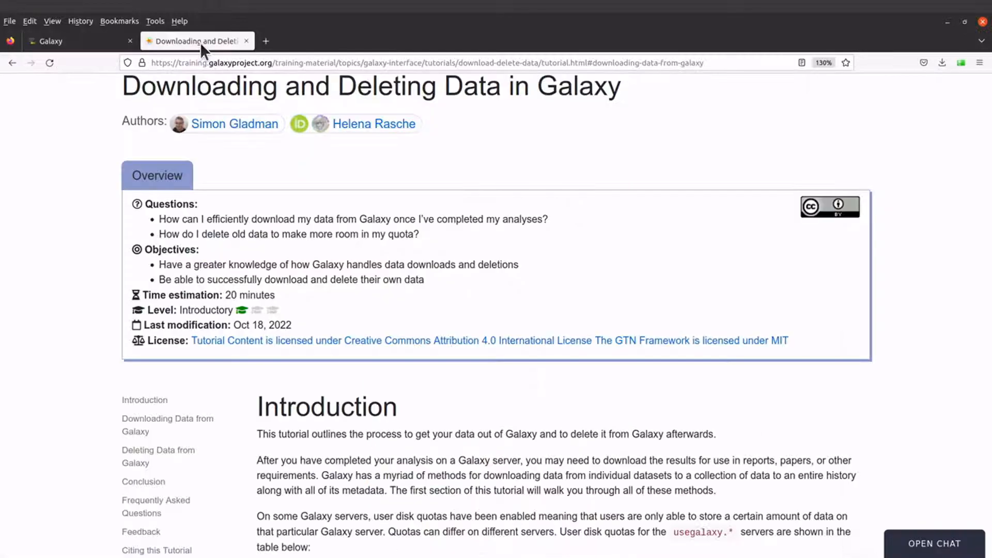
scroll(440, 232, up, 2)
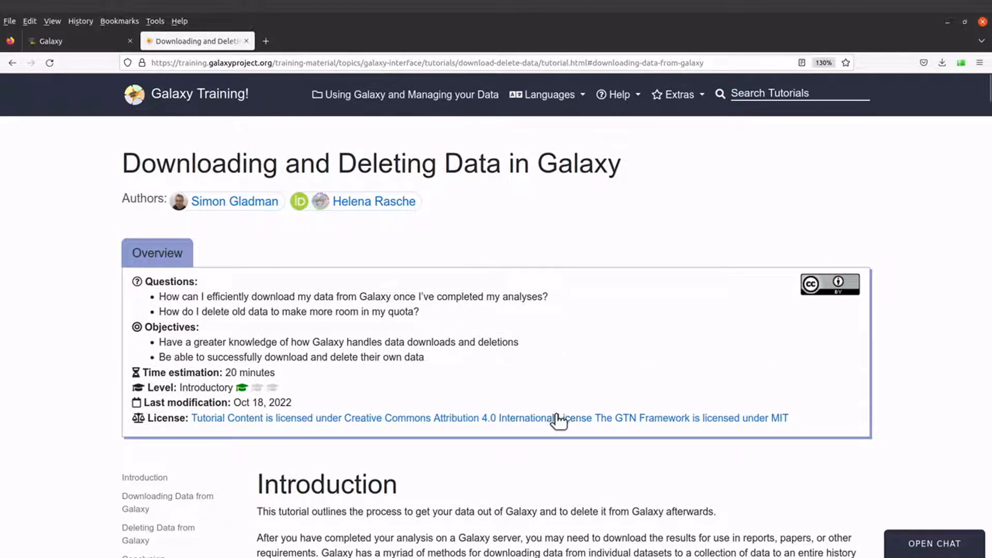
scroll(573, 492, down, 3)
scroll(573, 492, down, 10)
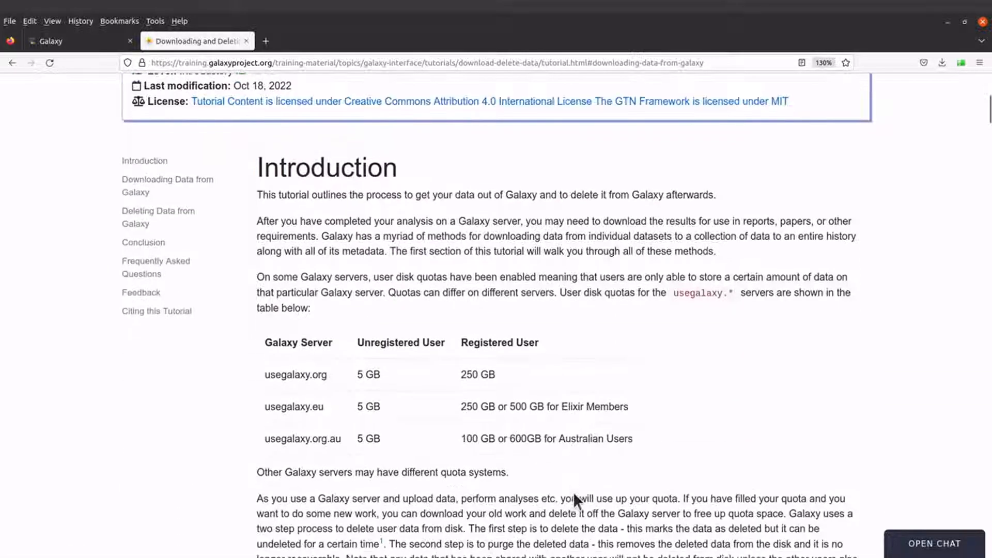
scroll(573, 493, down, 7)
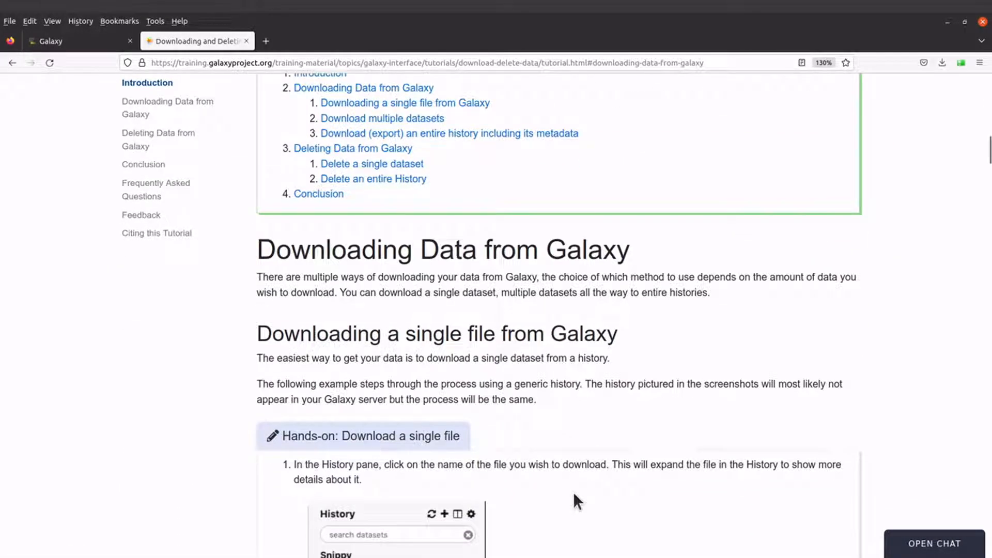
scroll(572, 492, down, 5)
key(Home)
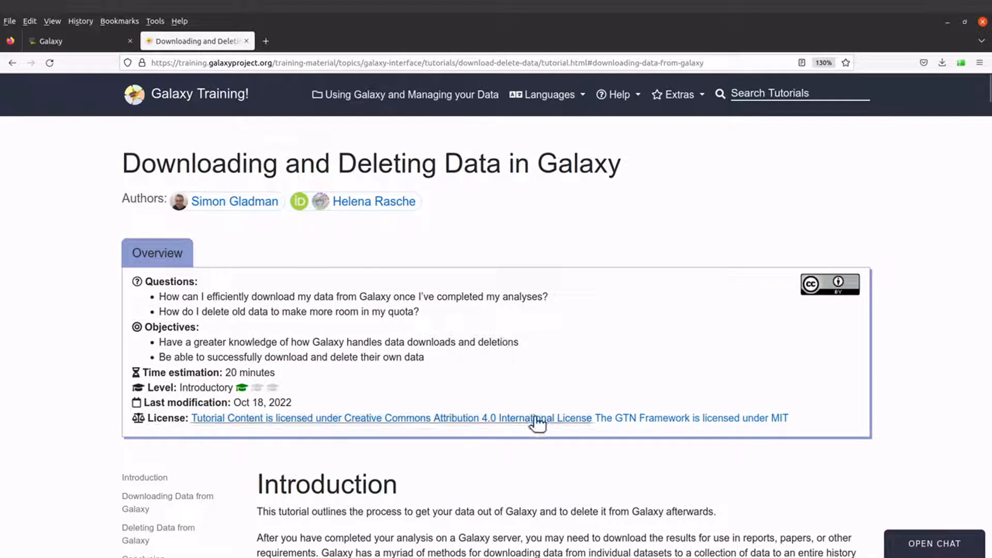
click(84, 41)
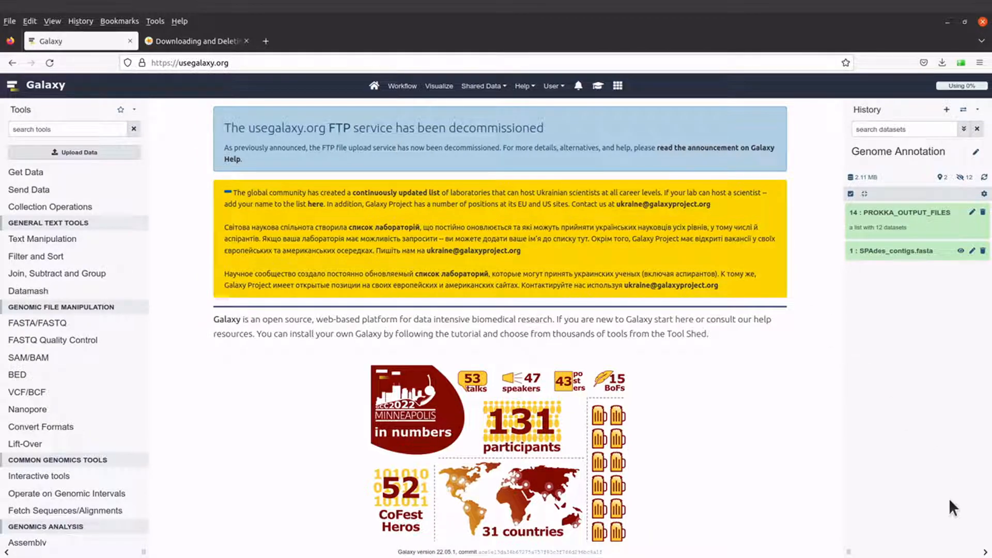